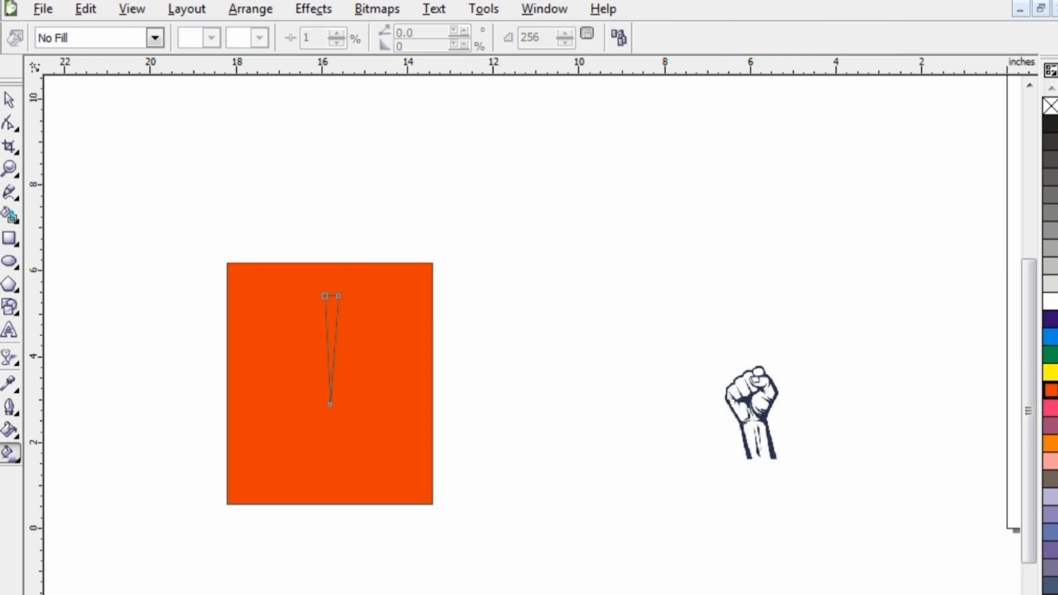
- Fill the narrow triangle on the orange rectangle with dark red, CMYK 34, 100, 98, 2
left_click(9, 431)
left_click(49, 442)
left_click_drag(860, 422, 860, 434)
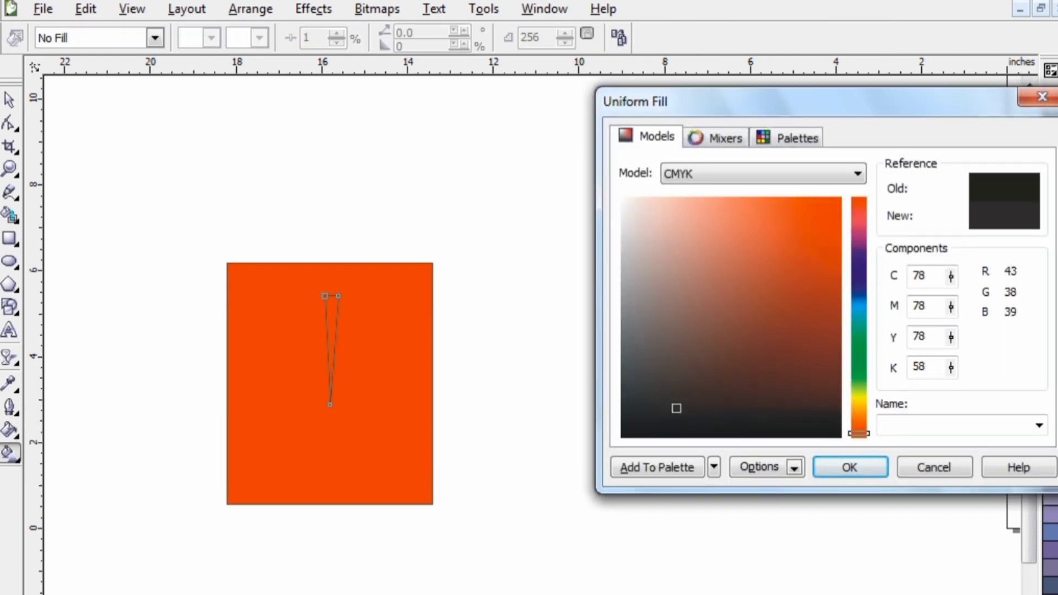
left_click_drag(677, 409, 827, 311)
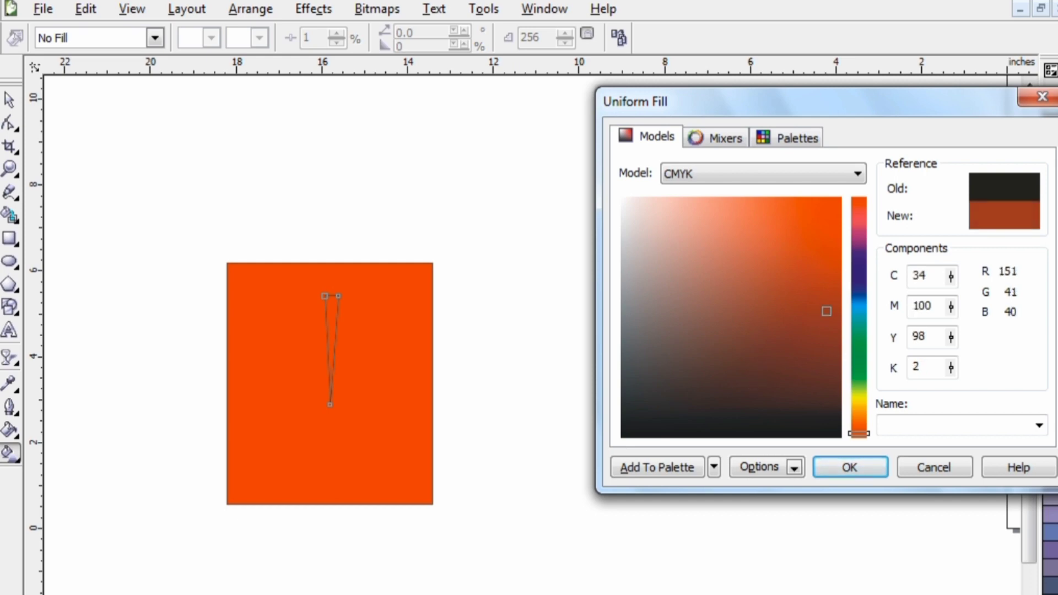
left_click(850, 468)
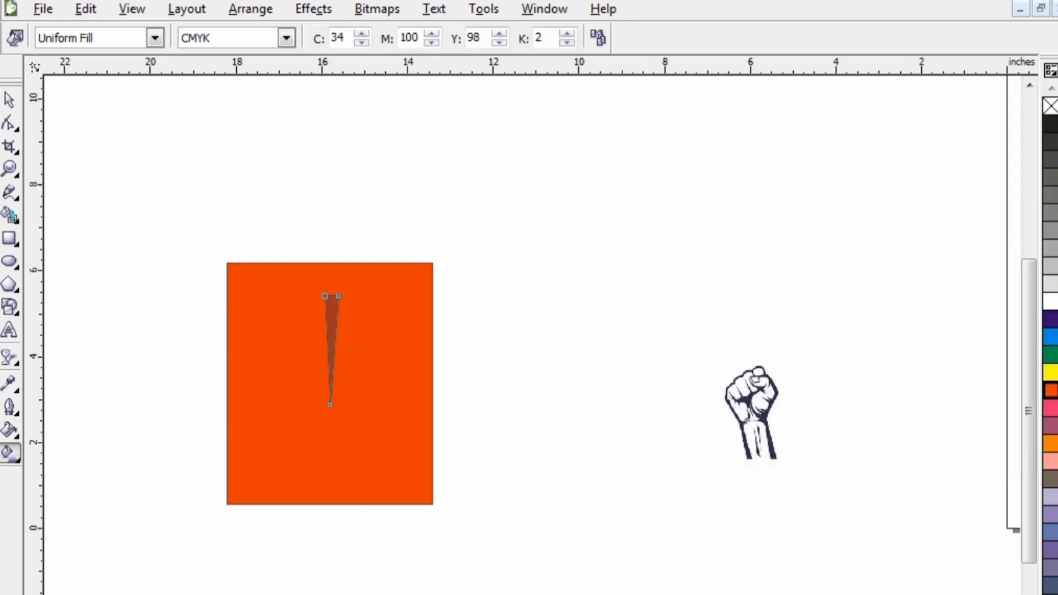
- Set the triangle's outline width to None and deselect it
key("space")
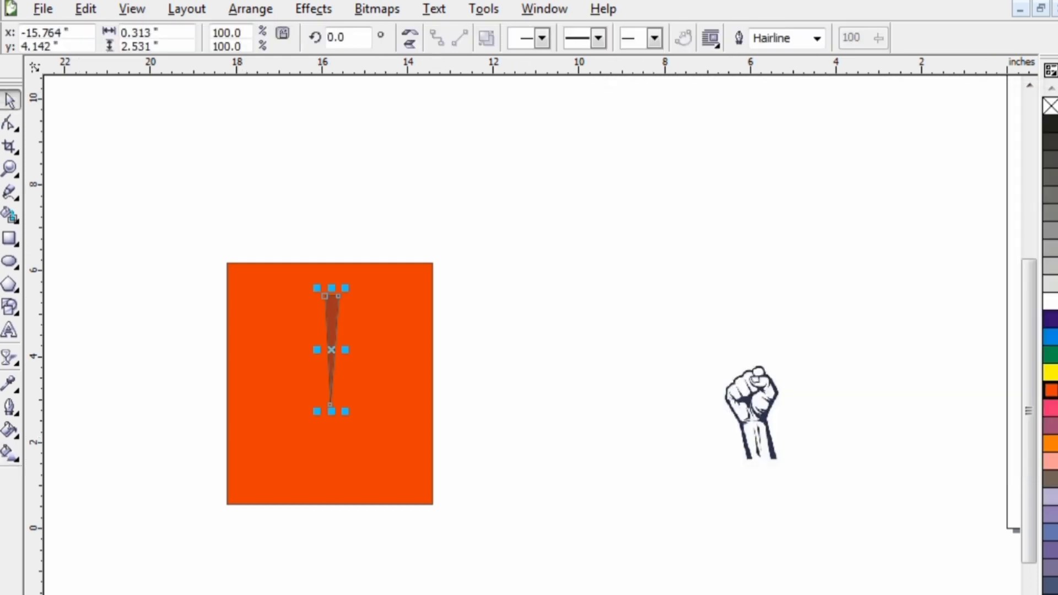
left_click(818, 38)
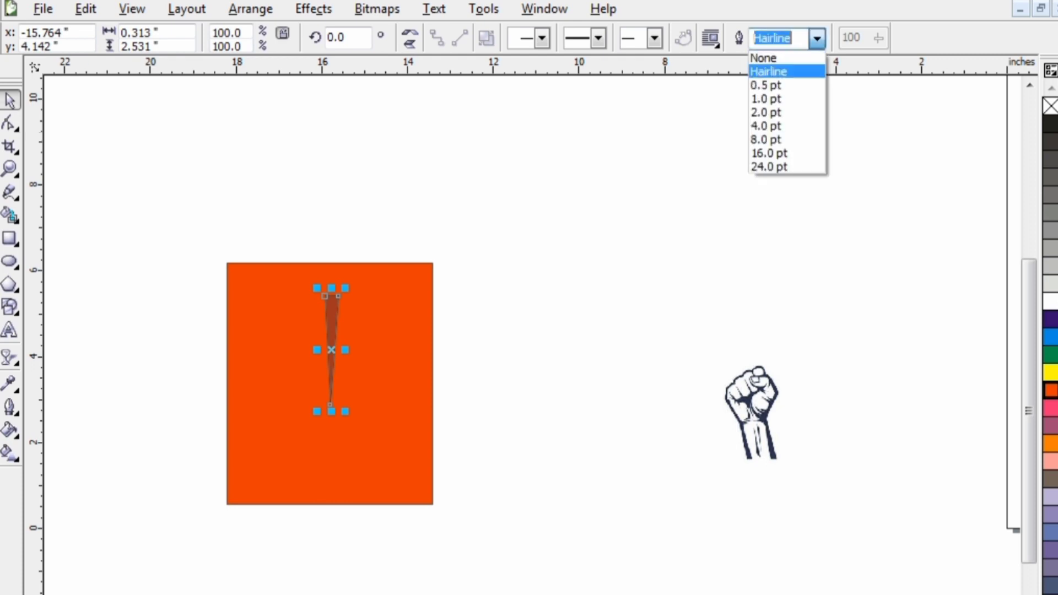
left_click(767, 57)
key("Escape")
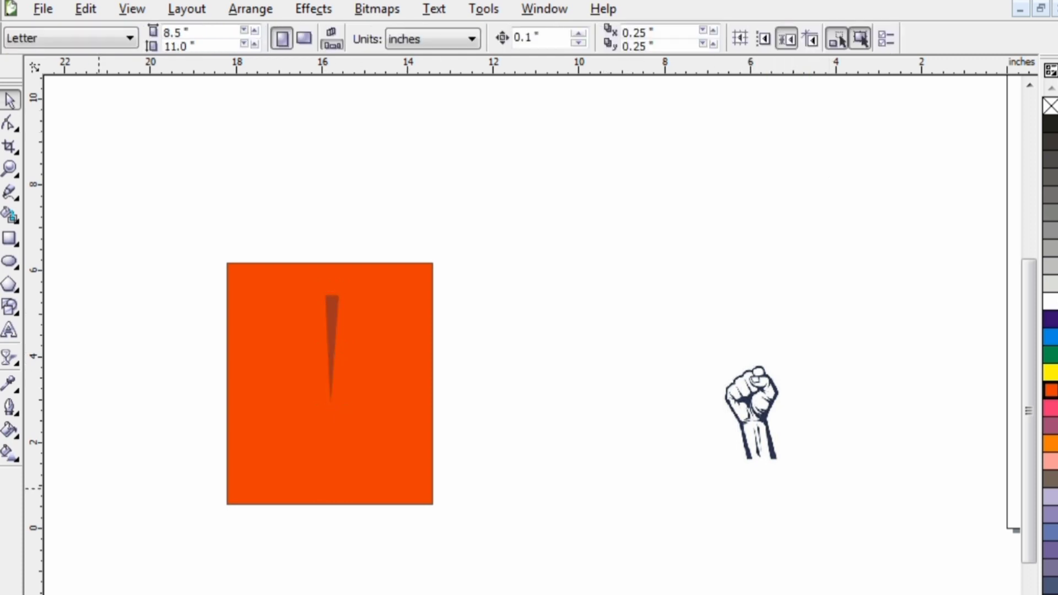
- Apply a linear transparency to the triangle at about 87.2°, fading it toward its wide upper end
left_click(333, 317)
left_click(10, 358)
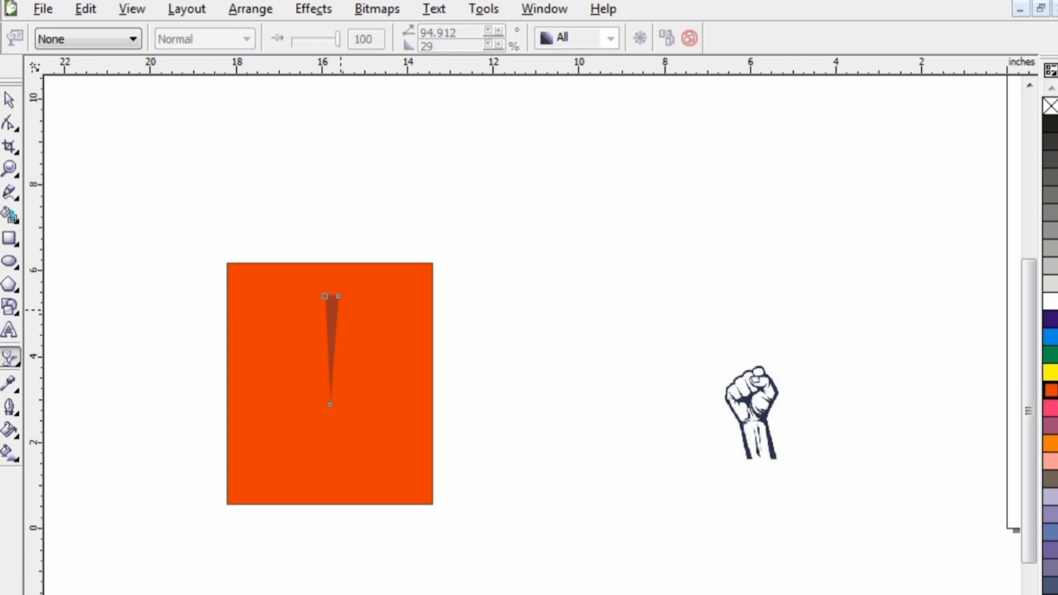
left_click_drag(325, 301, 327, 350)
key("ctrl+z")
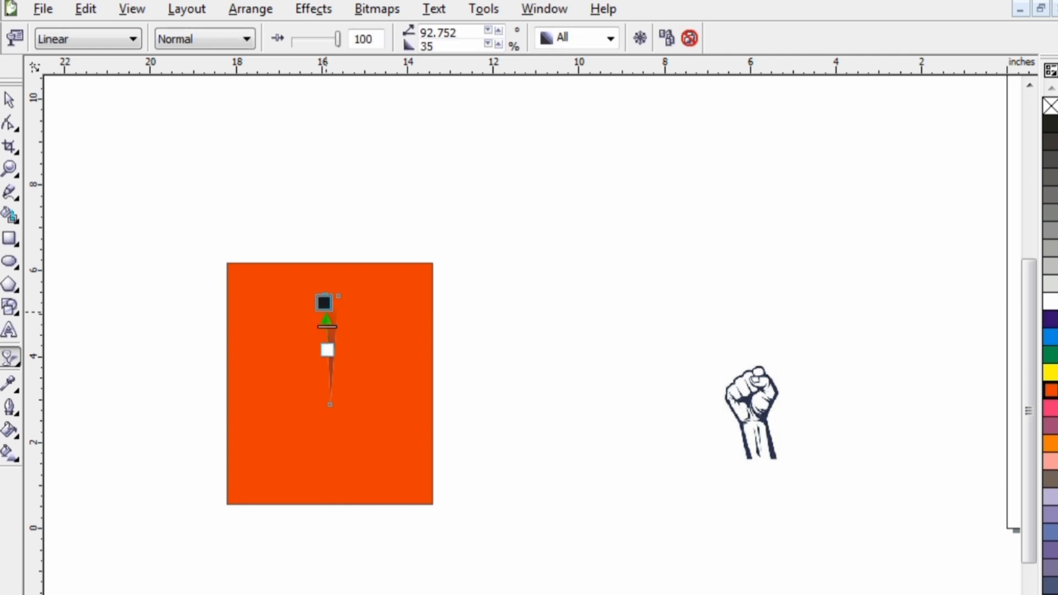
left_click_drag(324, 295, 330, 276)
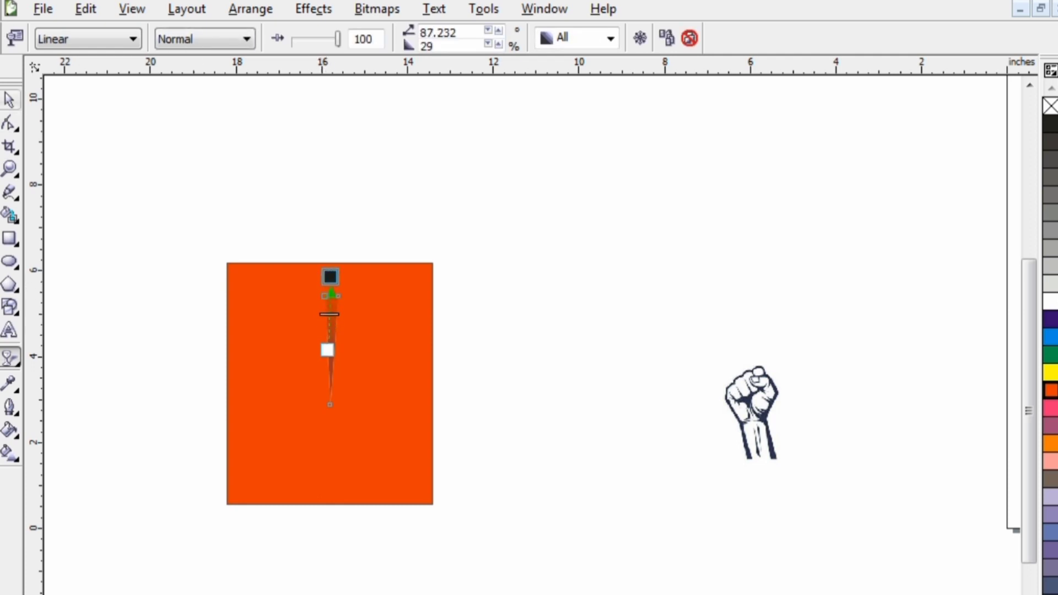
left_click(9, 99)
left_click(144, 190)
- Place a copy of the triangle, mirrored horizontally and vertically, below the original so the two point toward each other
left_click(331, 323)
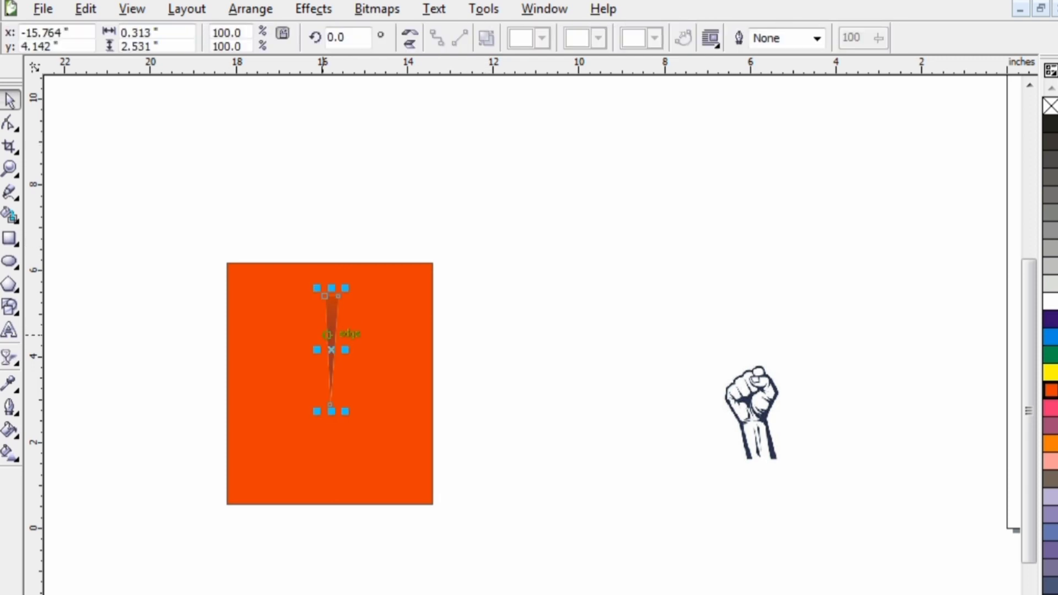
left_click(410, 33)
left_click(409, 45)
left_click_drag(331, 328, 331, 406)
scroll(331, 406, "up", 2)
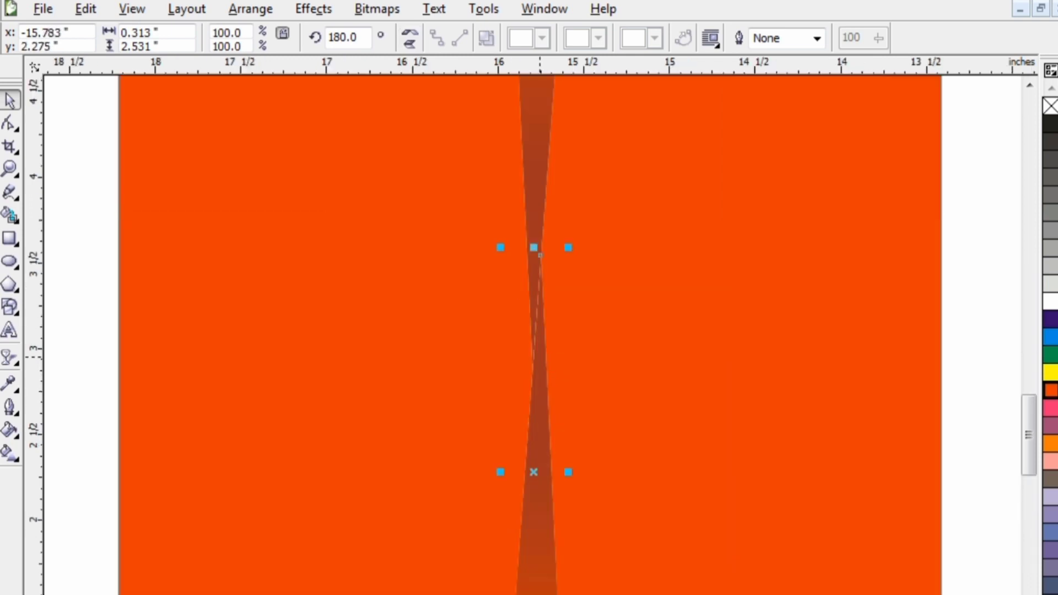
left_click_drag(539, 360, 534, 452)
scroll(622, 422, "down", 2)
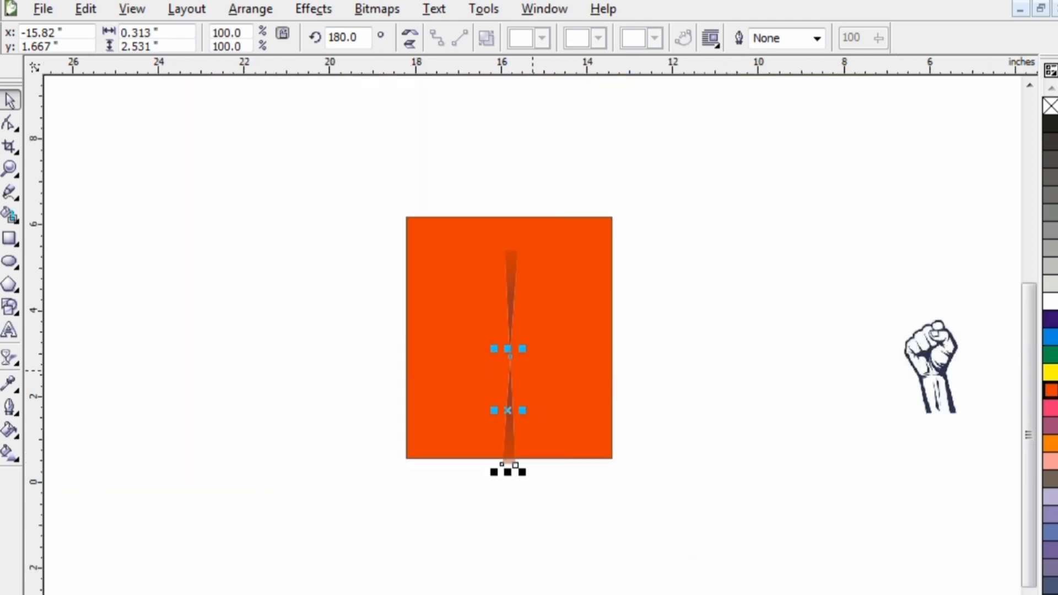
- Bring the two triangles tip to tip within the orange rectangle and group them
left_click_drag(606, 163, 409, 485)
left_click(508, 355)
mouse_move(509, 357)
left_mouse_down()
mouse_move(508, 331)
mouse_move(509, 343)
left_mouse_up()
right_click(505, 331)
left_click(551, 380)
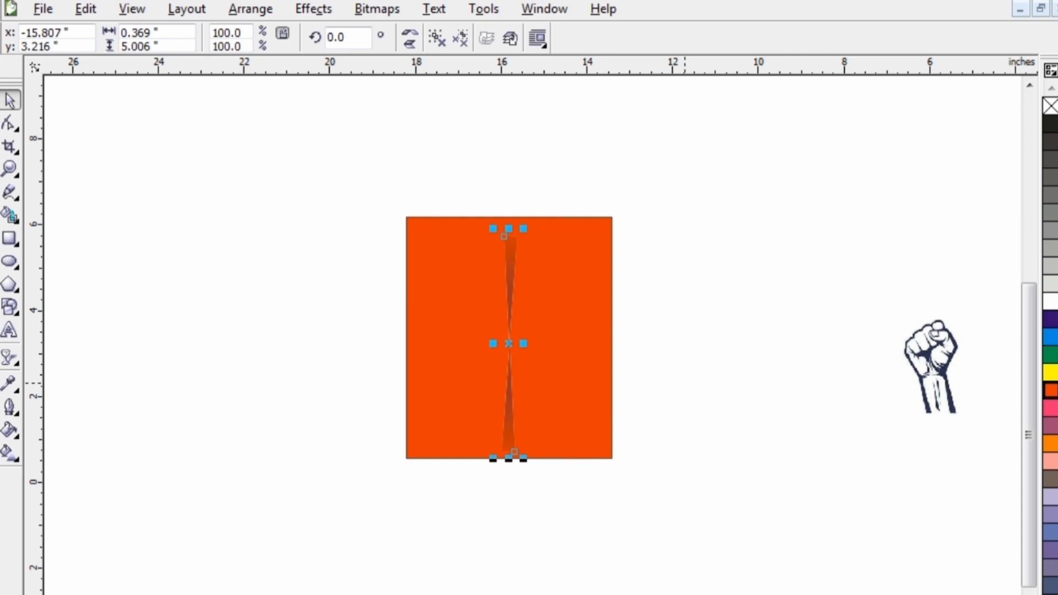
- Add four clockwise-rotated copies of the grouped triangle pair around its centre, fanning out to about 313.8°
left_click(516, 258)
mouse_move(524, 227)
left_mouse_down()
mouse_move(544, 232)
mouse_move(537, 239)
mouse_move(554, 262)
left_mouse_up()
double_click(511, 255)
key("ctrl+v")
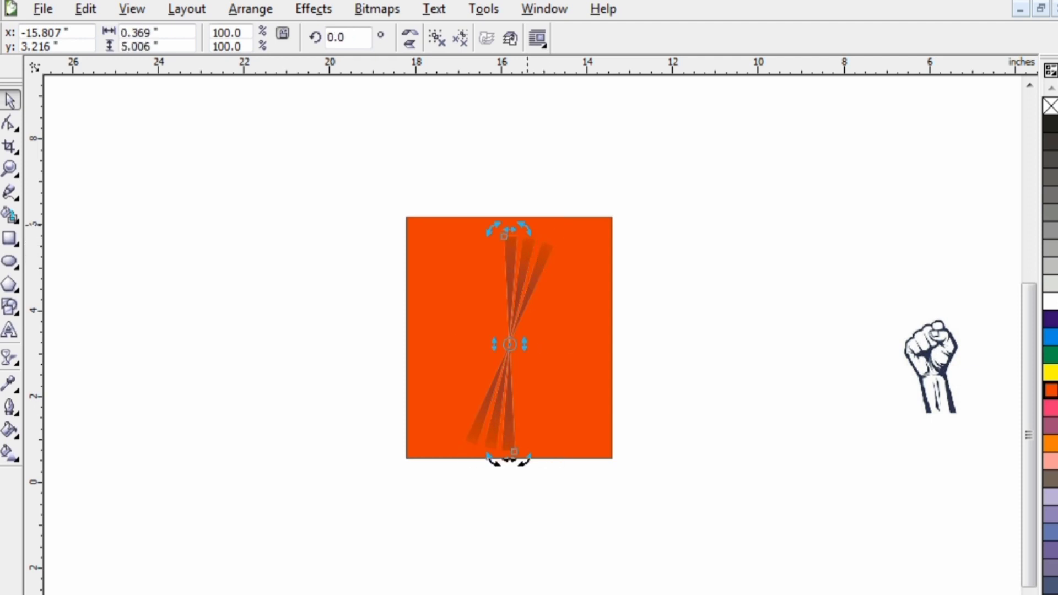
left_click_drag(527, 225, 569, 276)
key("ctrl+v")
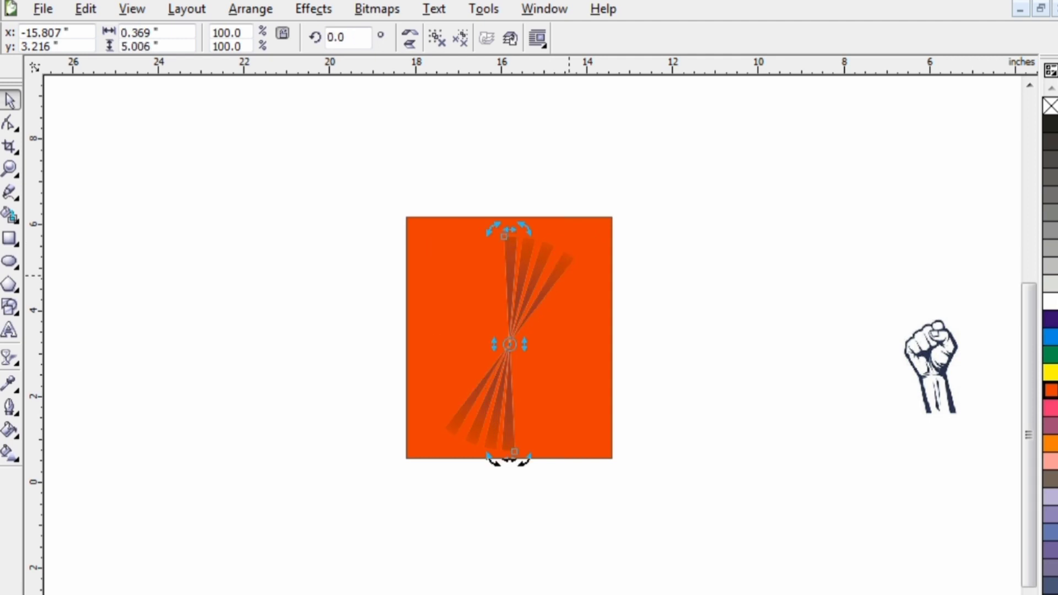
left_click_drag(526, 227, 571, 294)
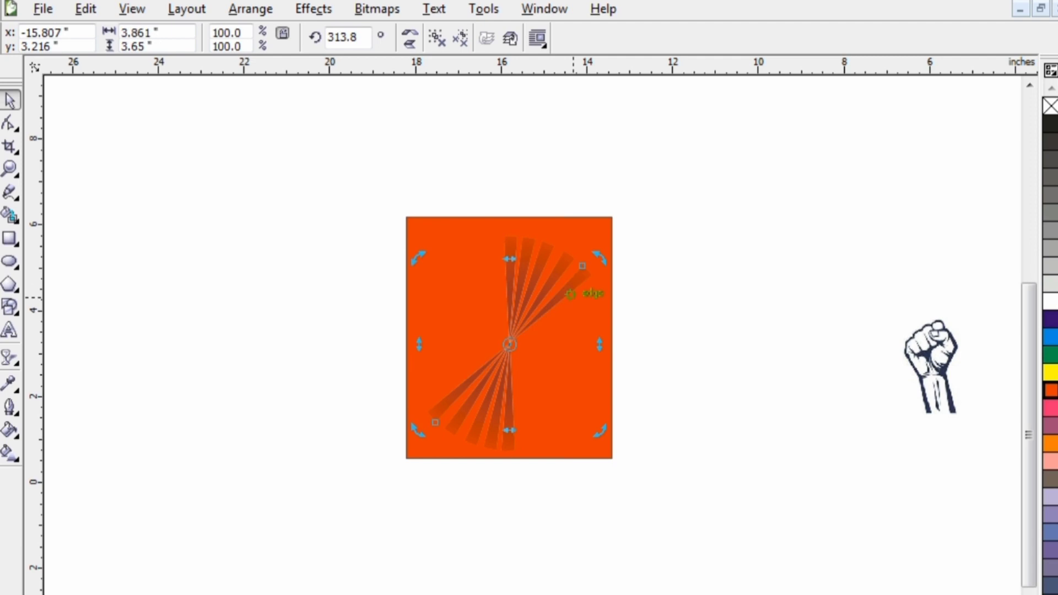
- Continue the ray fan clockwise with three more rotated copies of the pair, reaching about 282.6°
key("ctrl+v")
left_click_drag(526, 227, 593, 310)
key("ctrl+v")
left_click_drag(526, 228, 590, 321)
key("ctrl+v")
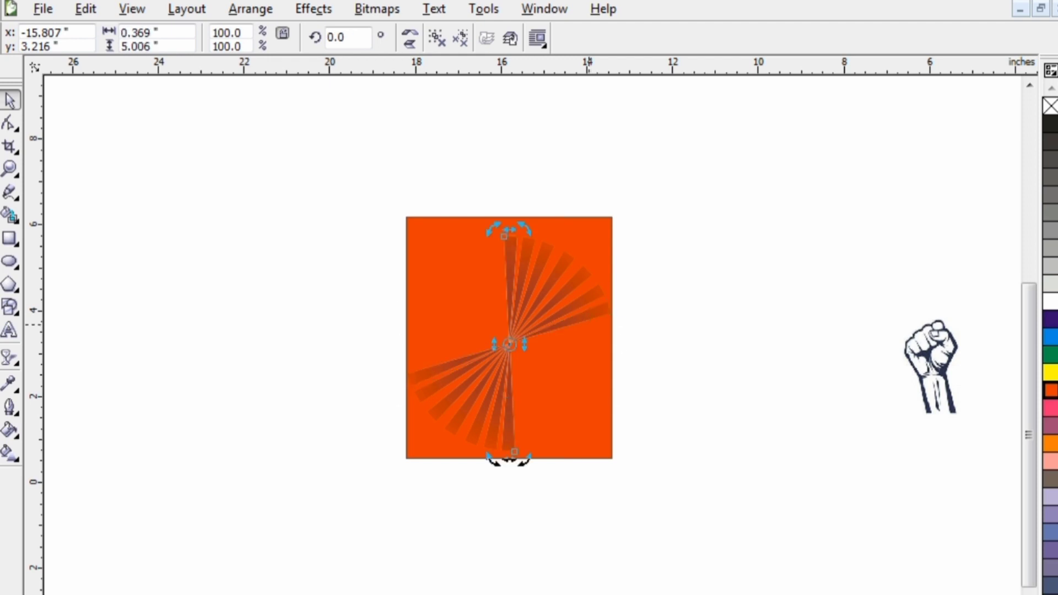
left_click_drag(526, 227, 613, 315)
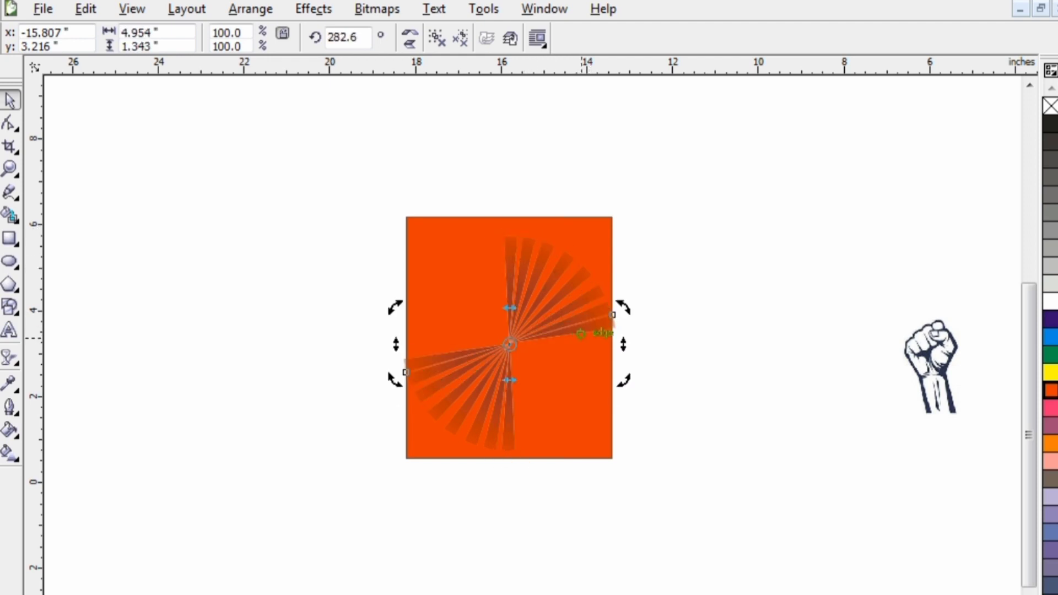
left_click(613, 315)
- Add three further rotated copies of the vertical pair to the fan, the last two at about 262.9° and 252.6°
key("ctrl+v")
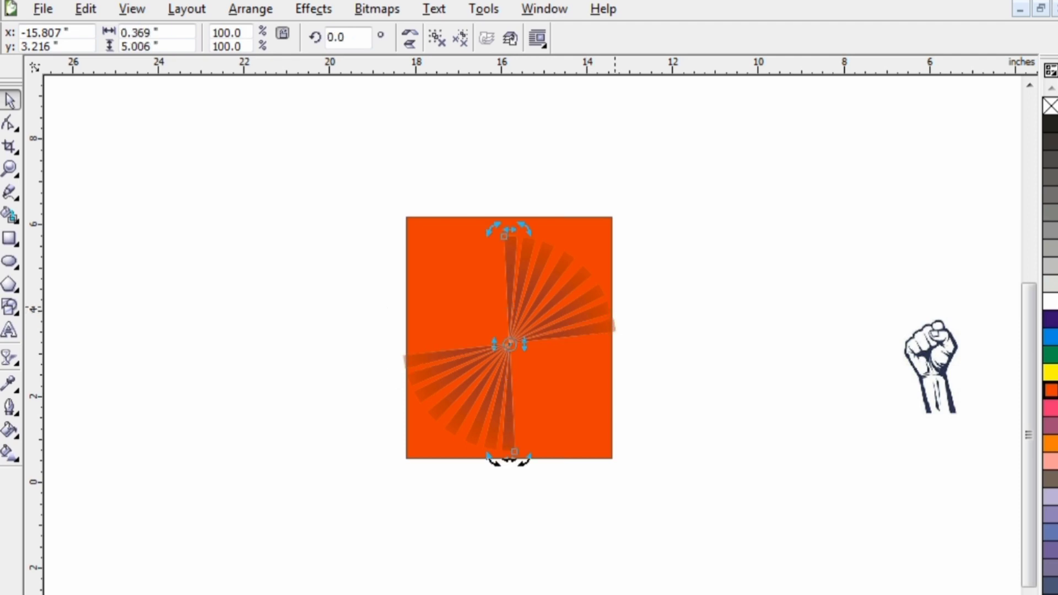
left_click_drag(521, 226, 593, 351)
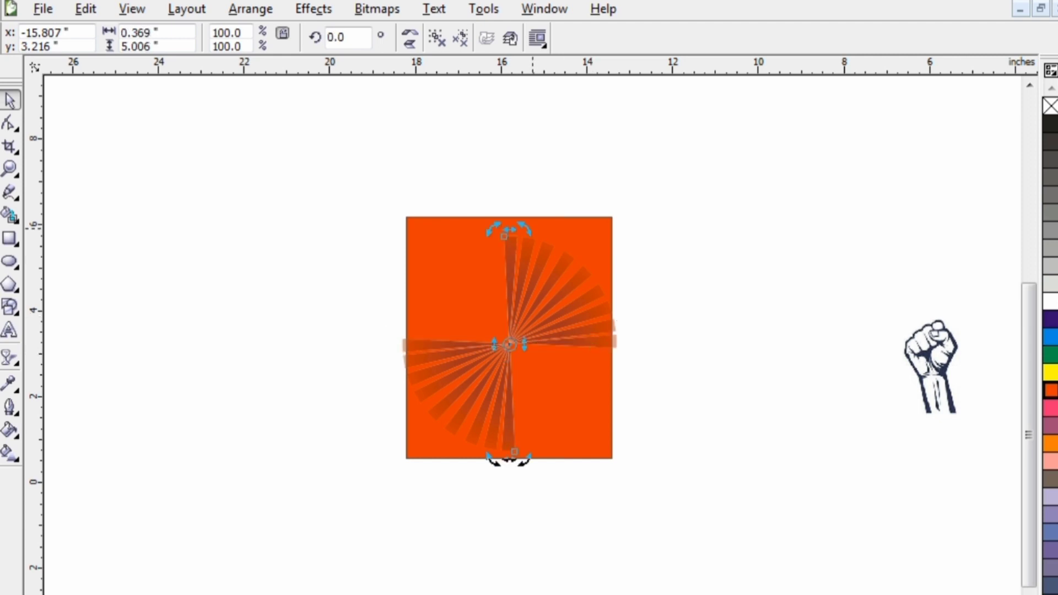
left_click_drag(526, 230, 590, 365)
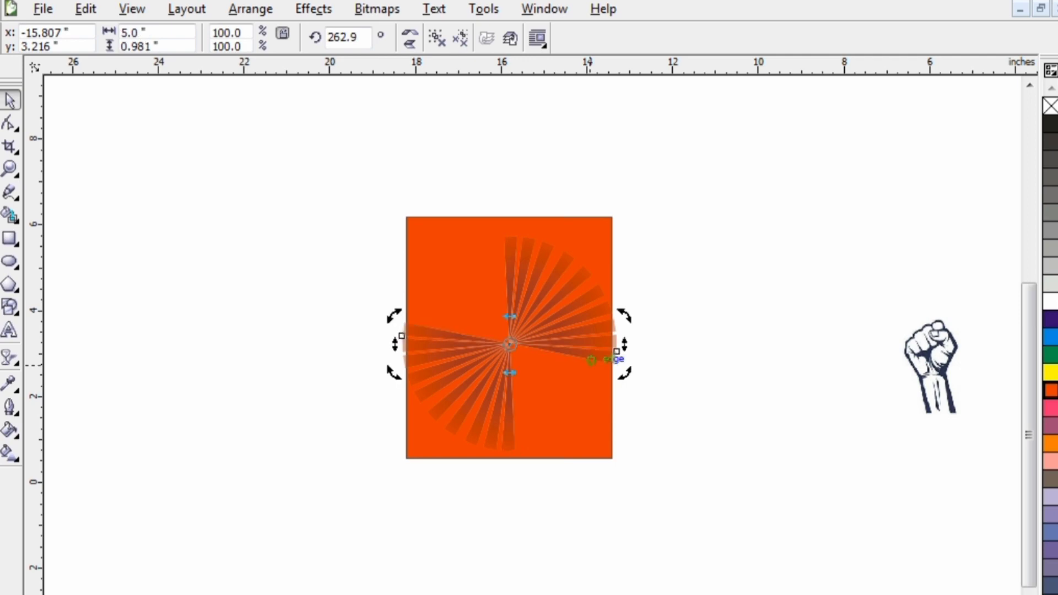
left_click_drag(526, 229, 613, 374)
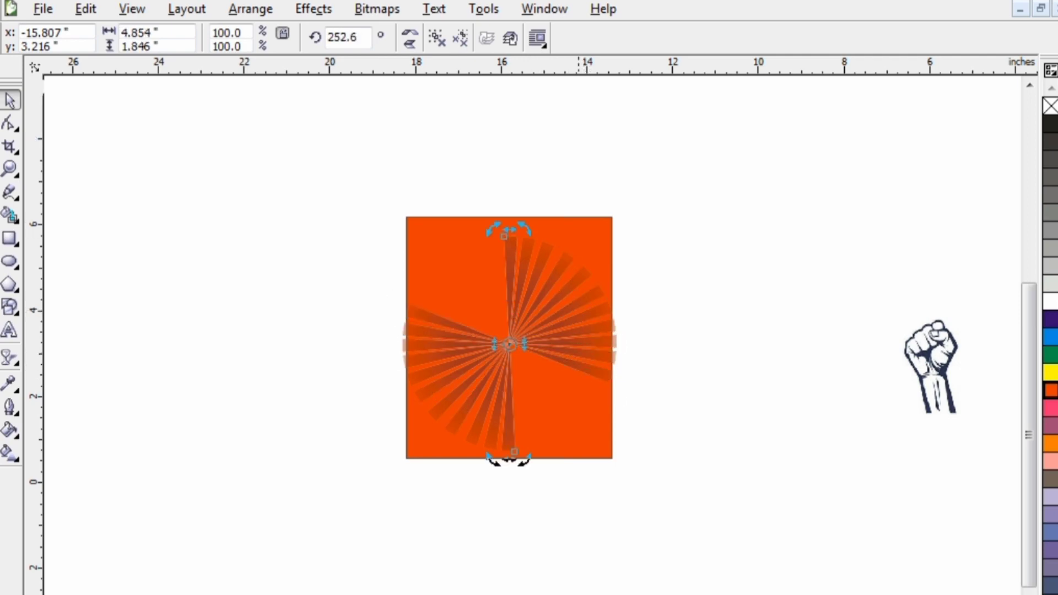
left_click_drag(526, 230, 621, 363)
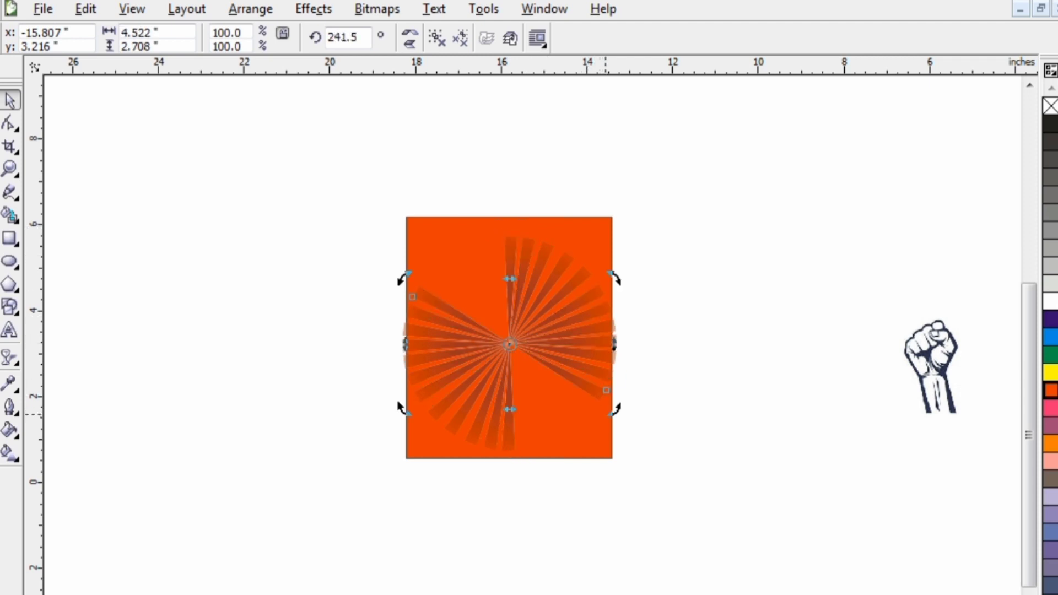
left_click(534, 232)
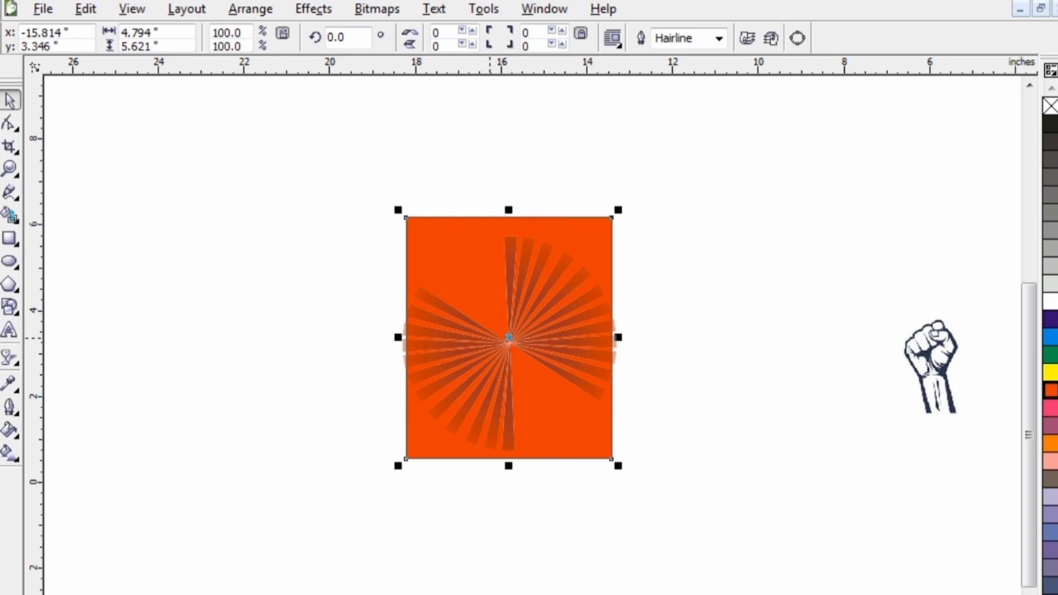
key("shift+Page_Up")
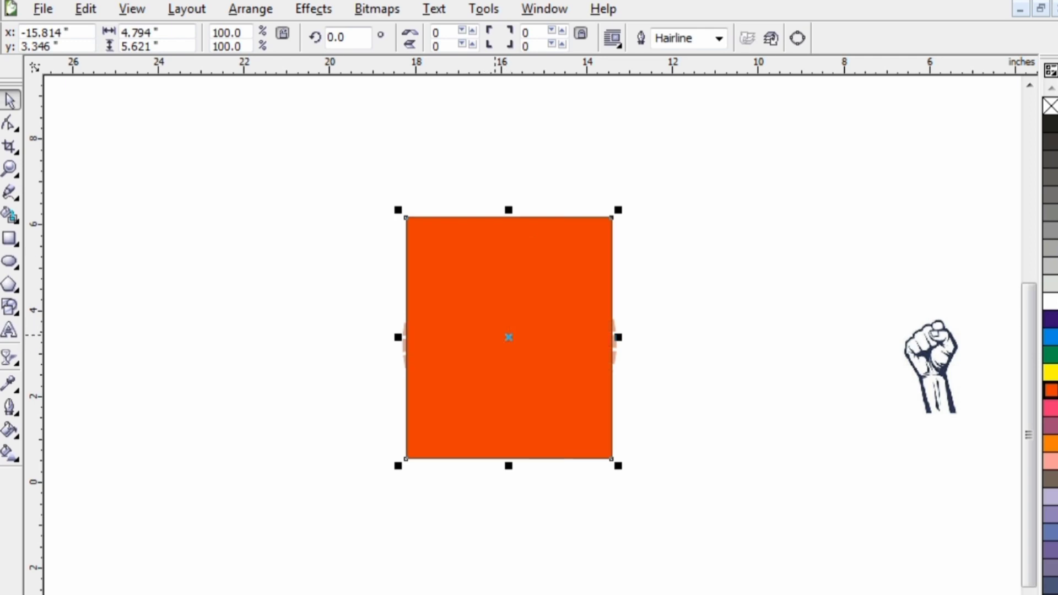
key("ctrl+z")
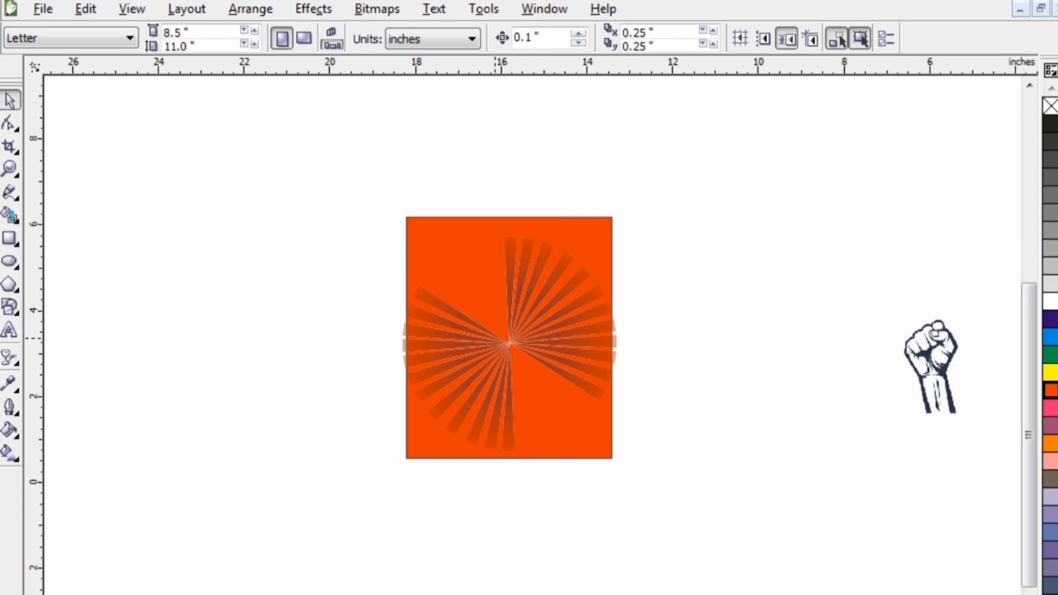
key("ctrl+z")
key("ctrl+z")
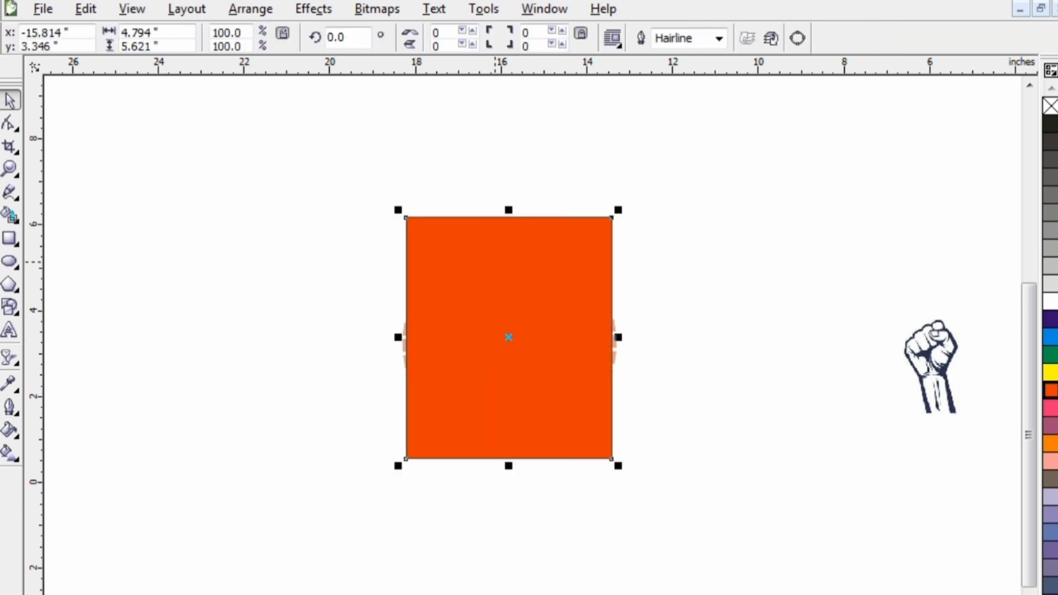
key("ctrl+z")
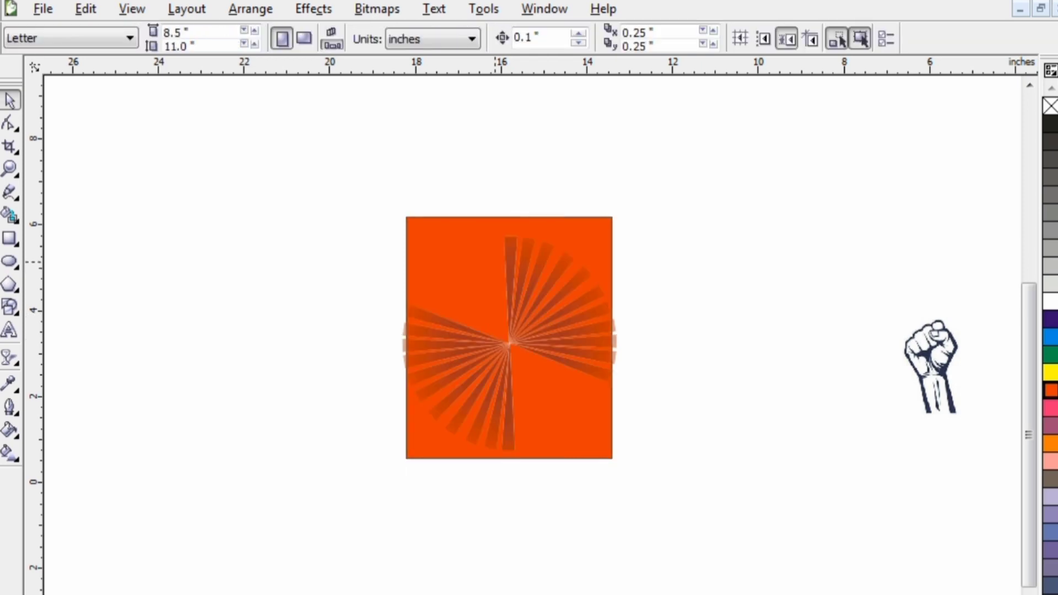
key("ctrl+z")
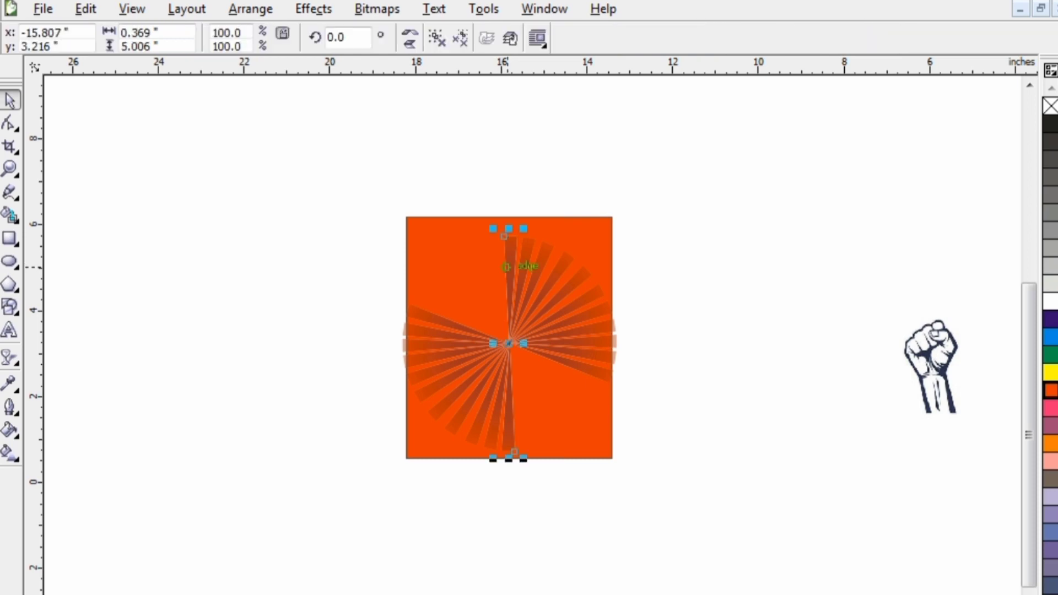
- Add four more rotated copies of the vertical pair at about 240.4°, 230.1°, 218.7° and 208.8° to extend the sunburst
left_click(508, 267)
left_click_drag(523, 229, 589, 401)
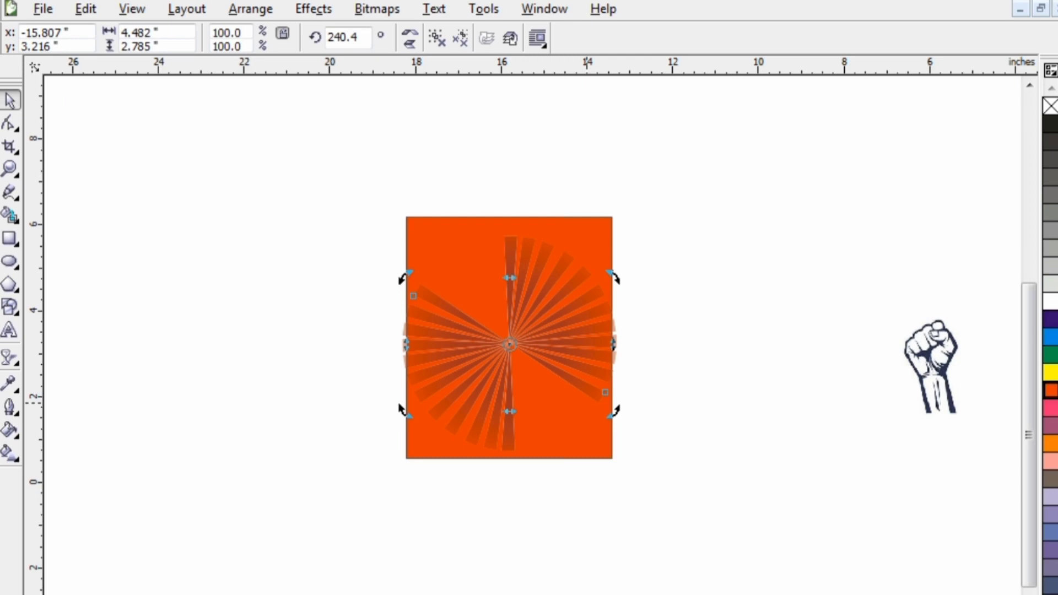
key("ctrl+z")
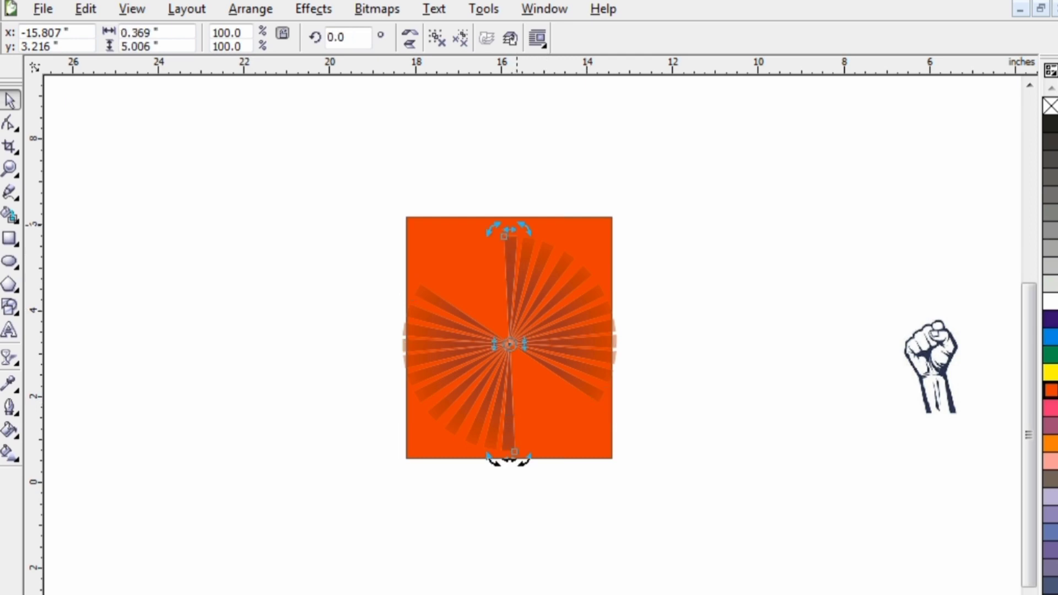
left_click_drag(525, 230, 558, 389)
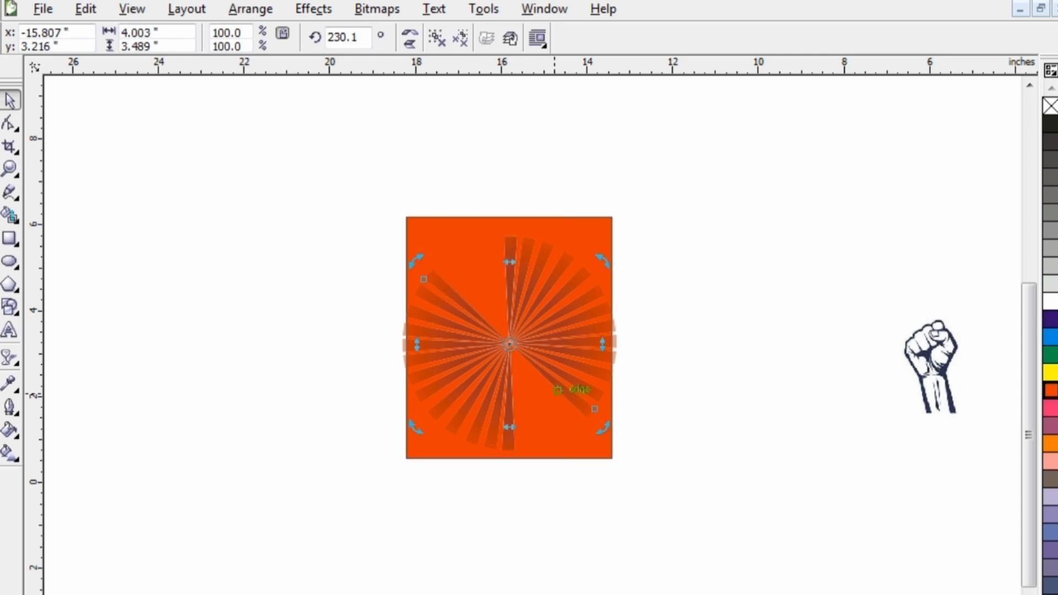
key("ctrl+z")
left_click_drag(525, 230, 574, 428)
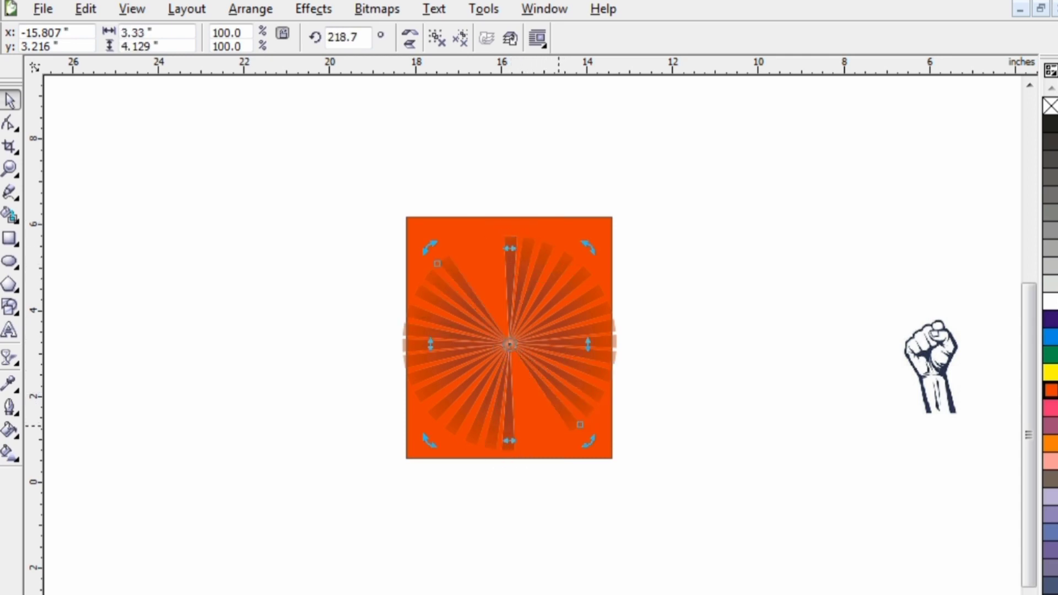
key("ctrl+z")
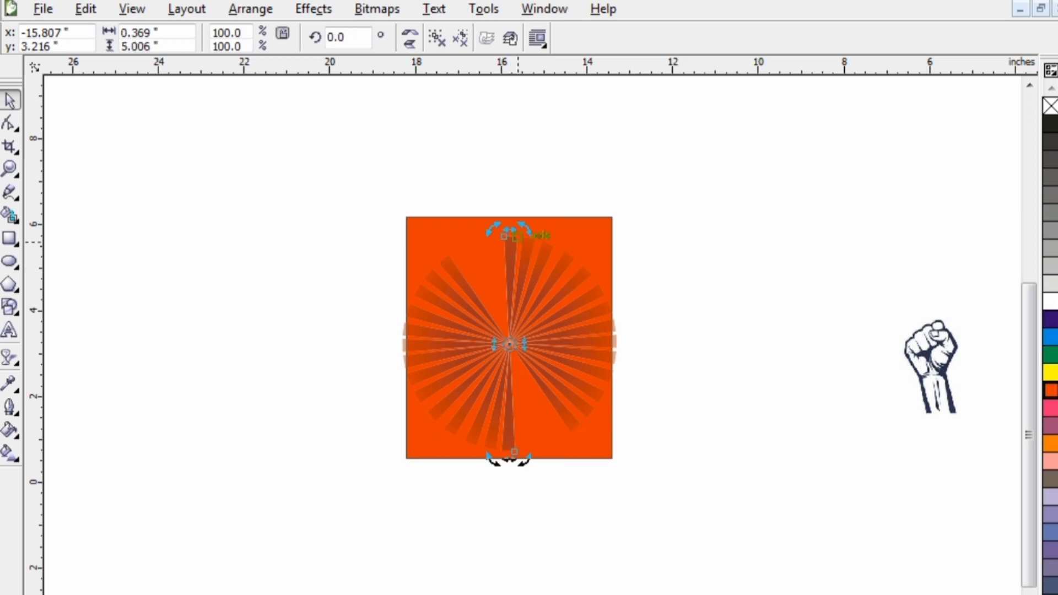
left_click_drag(521, 232, 558, 439)
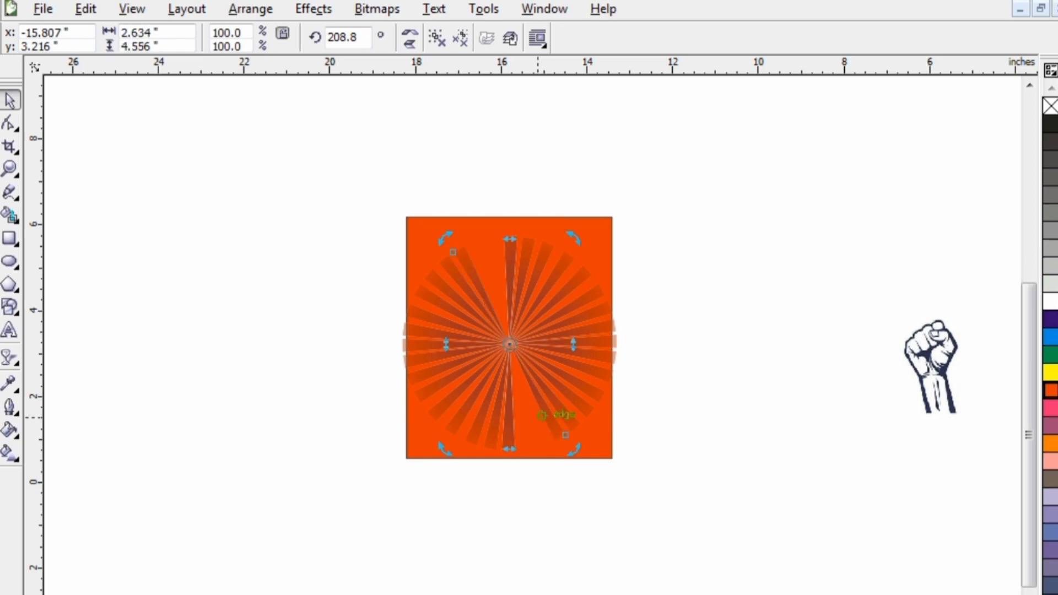
- Complete the sunburst with two more rotated copies of the vertical pair in the remaining gap, the first at about 18.8°
key("ctrl+z")
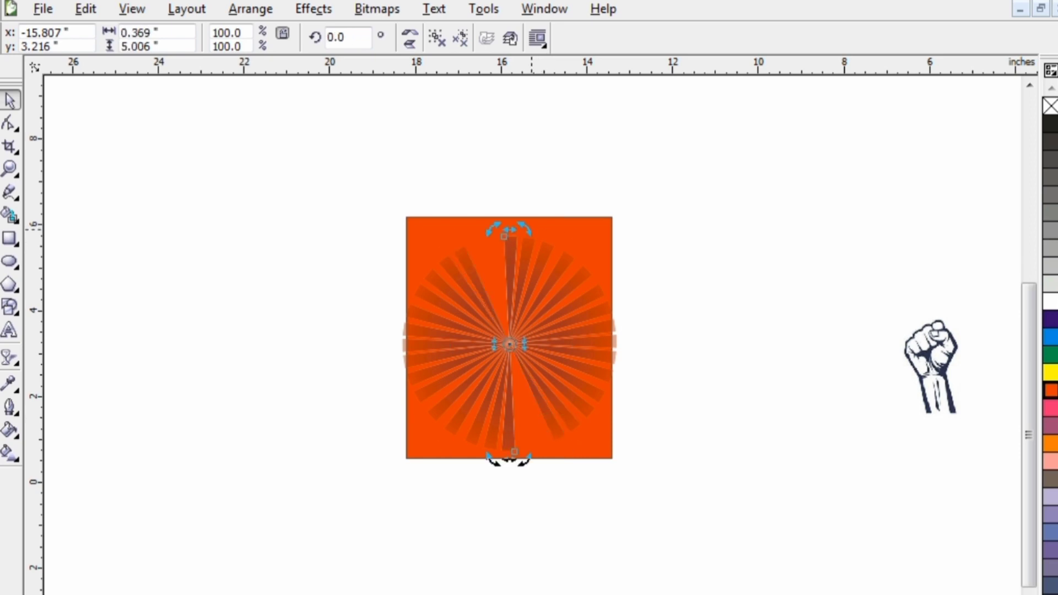
left_click_drag(527, 228, 483, 239)
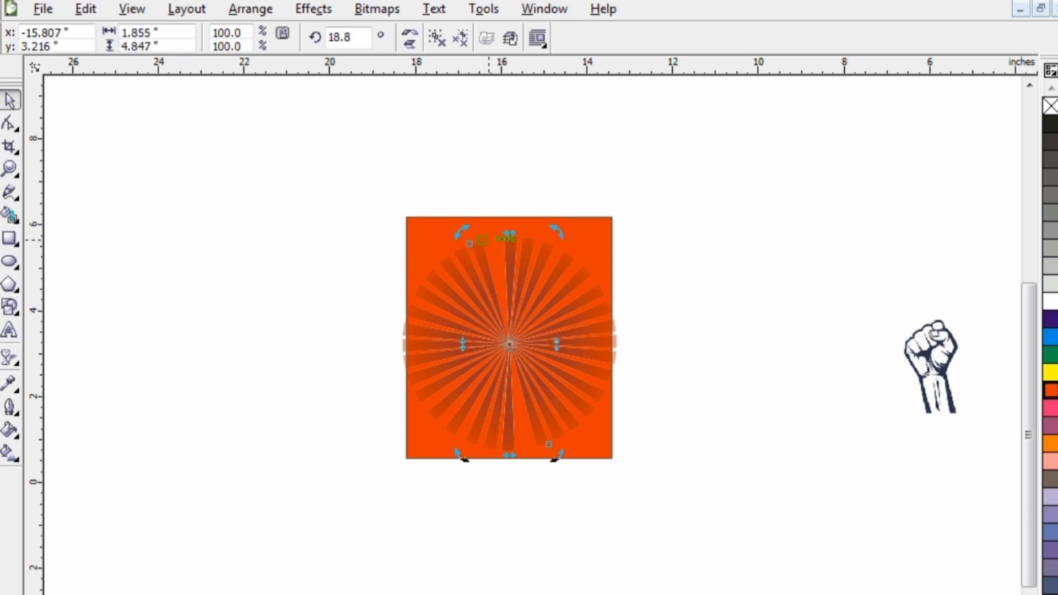
key("ctrl+z")
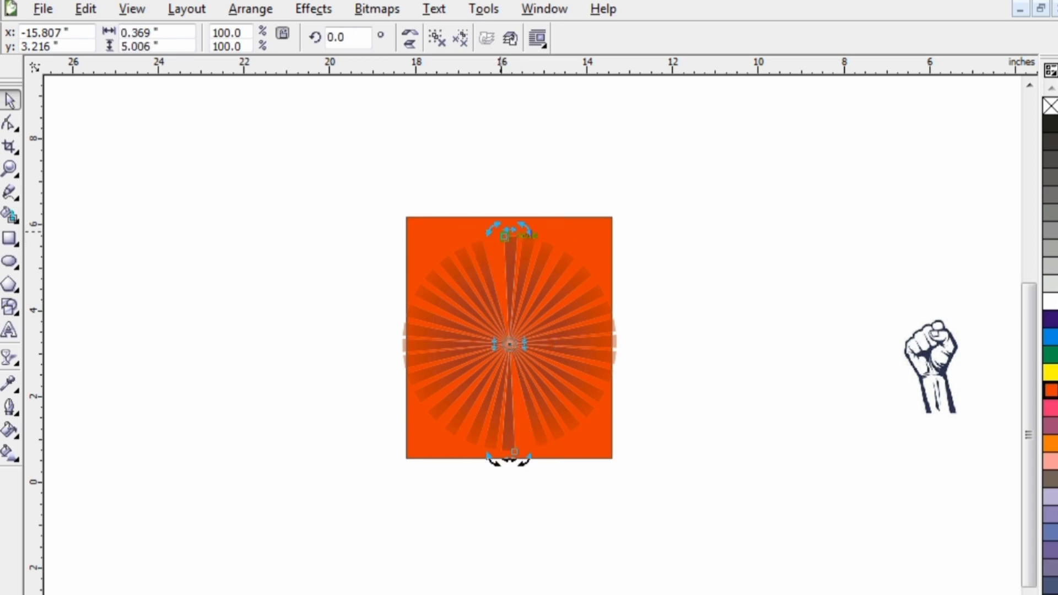
left_click_drag(498, 228, 480, 239)
left_click(335, 227)
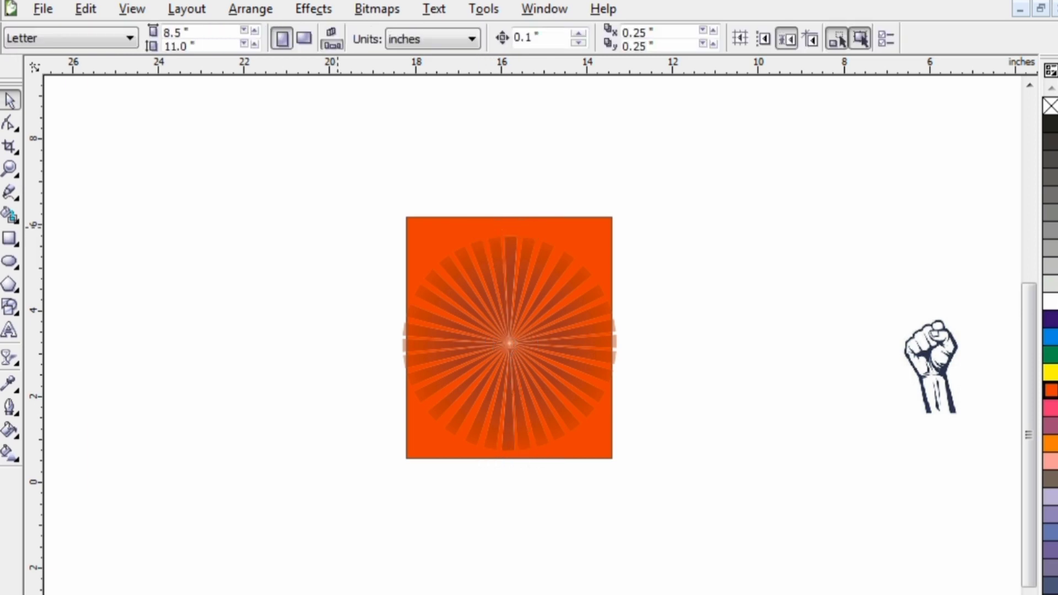
- Move the orange rectangle aside and group all the sunburst rays into one object
left_click_drag(330, 171, 651, 465)
left_click_drag(567, 454, 782, 494)
left_click_drag(664, 504, 366, 204)
right_click(550, 382)
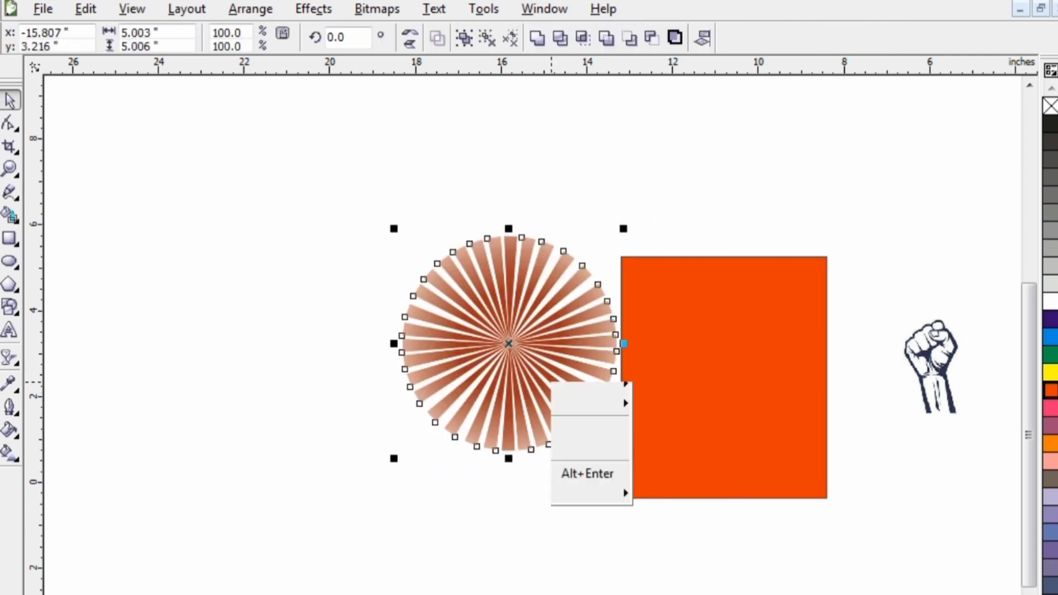
left_click(618, 435)
- Move the orange rectangle back behind the sunburst and enlarge it to about 5.53" wide, extending above and below the rays
left_click_drag(628, 436, 408, 393)
left_click_drag(612, 463, 585, 484)
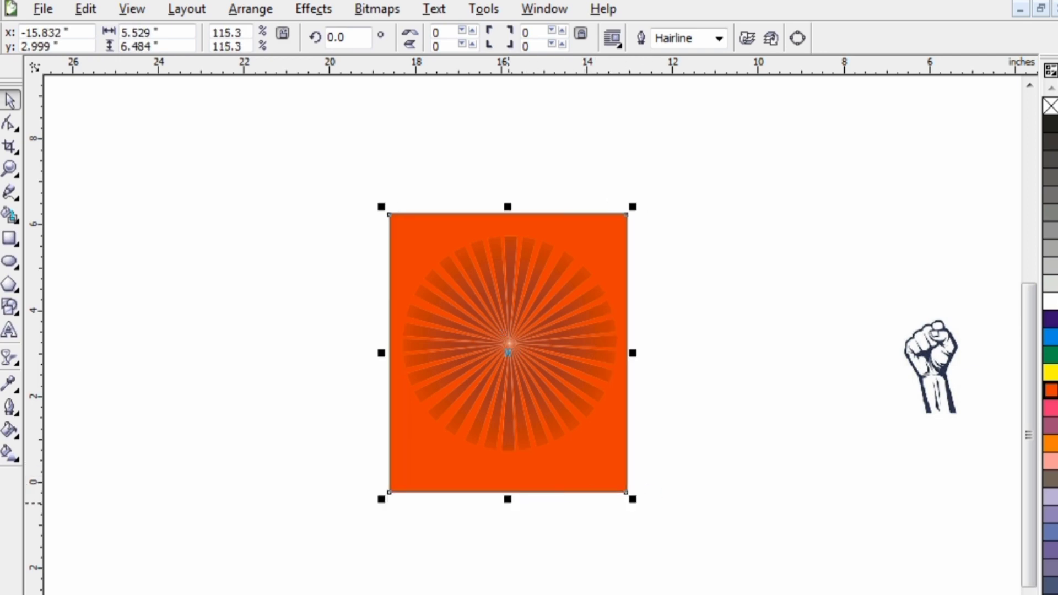
left_click_drag(508, 499, 507, 484)
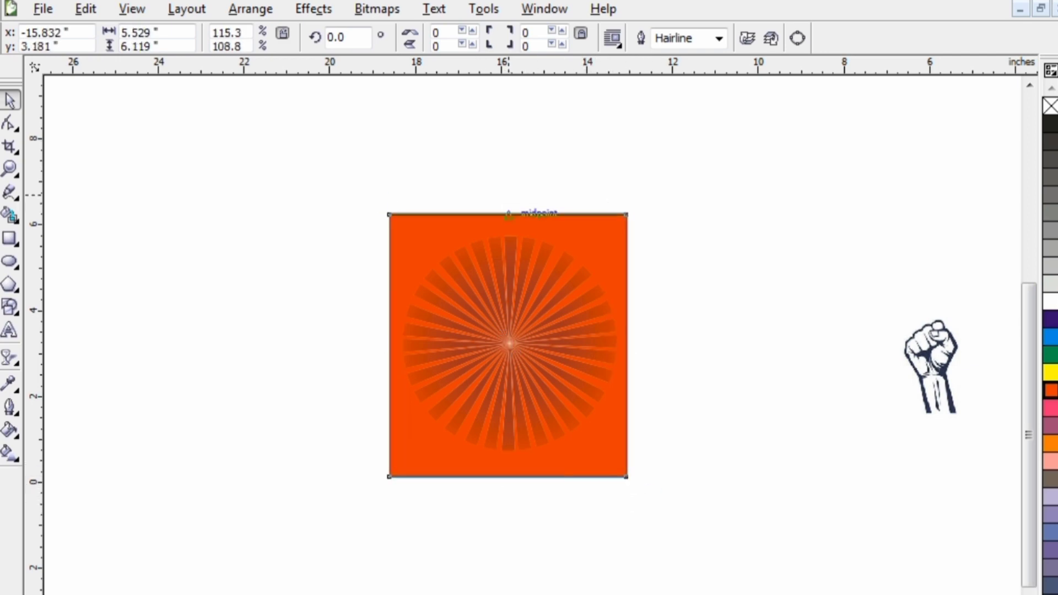
left_click_drag(509, 195, 509, 181)
left_click(717, 298)
- Move the fist bitmap closer to the orange rectangle and trace it into vector shapes
left_click_drag(931, 367, 796, 375)
right_click(796, 375)
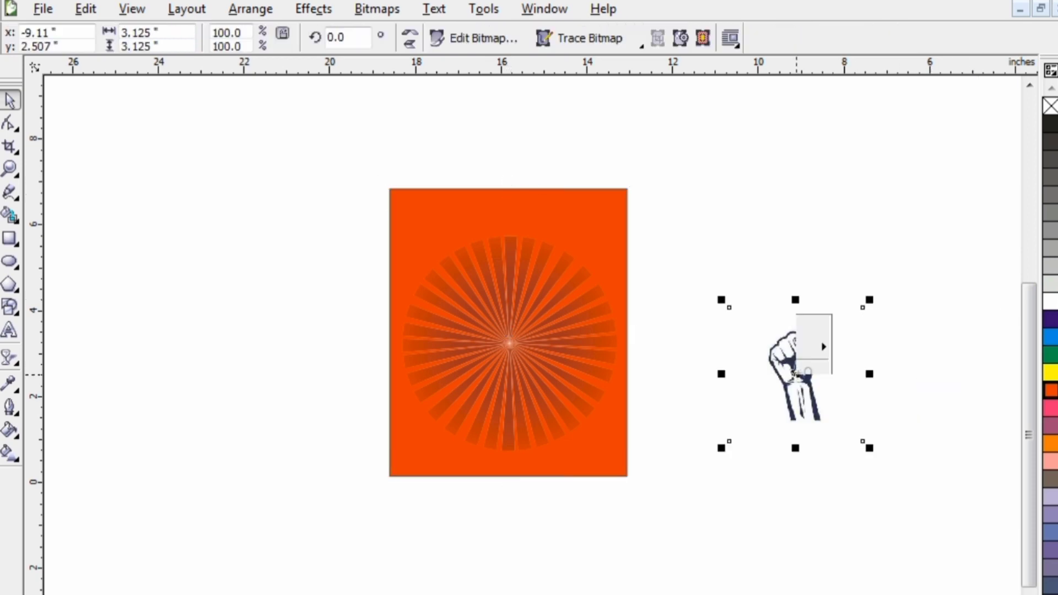
mouse_move(863, 17)
left_click(711, 21)
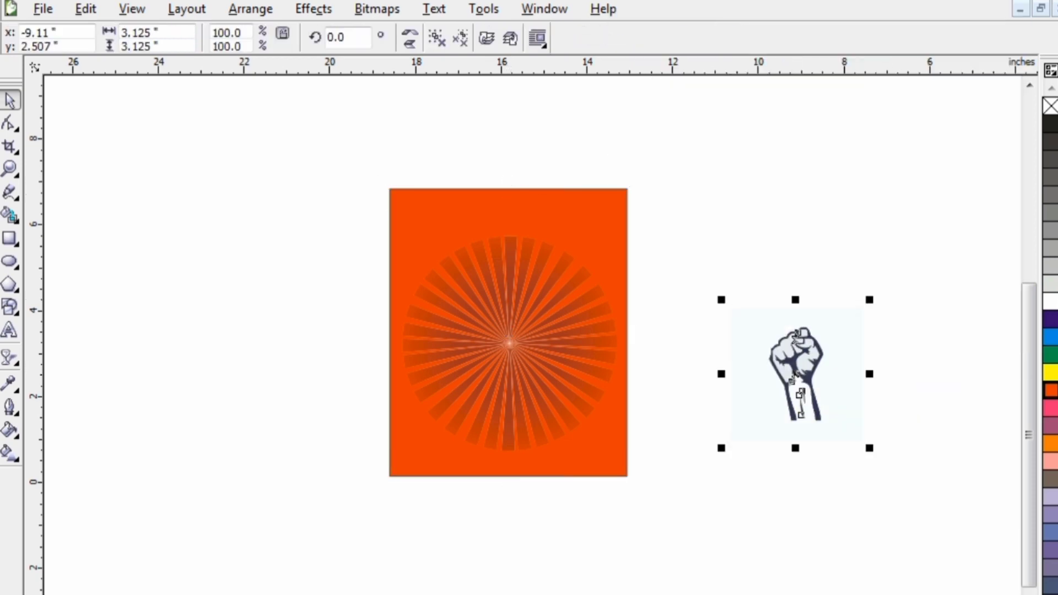
- Delete the original fist bitmap and place the traced fist beside the orange rectangle
left_click(907, 380)
mouse_move(840, 393)
left_mouse_down()
mouse_move(863, 412)
mouse_move(873, 462)
left_mouse_up()
left_click(780, 342)
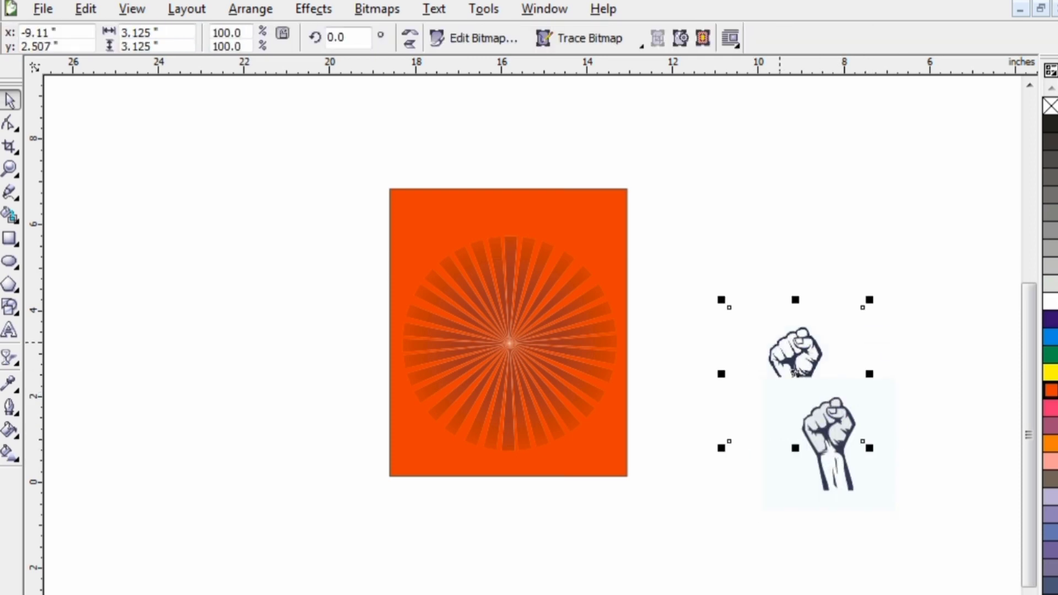
key("Delete")
left_click_drag(874, 430, 821, 357)
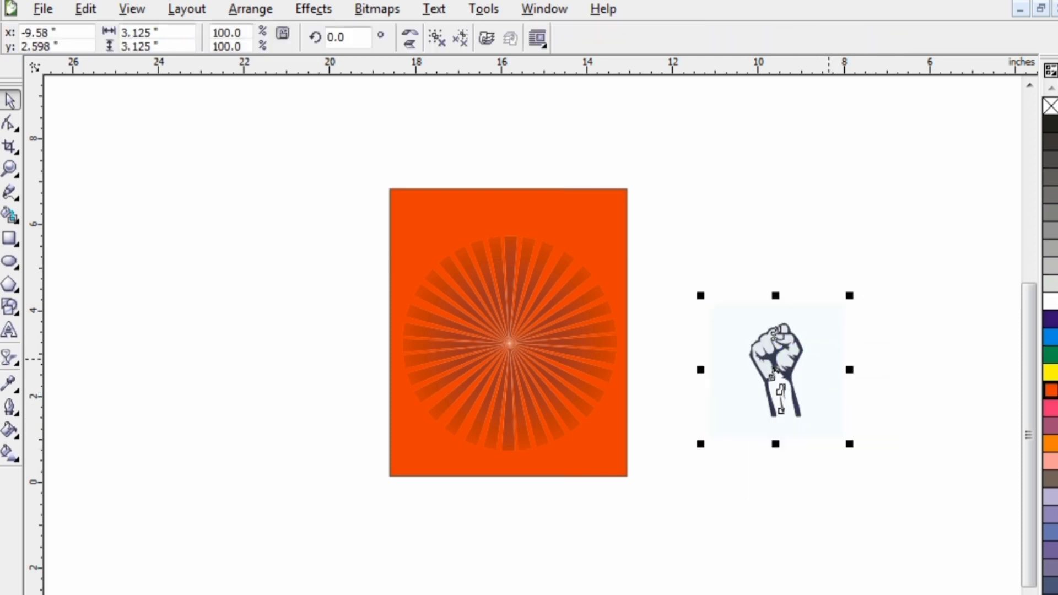
- Ungroup the traced fist and delete its pale background shape
right_click(822, 357)
left_click(882, 390)
left_click(894, 373)
left_click(827, 372)
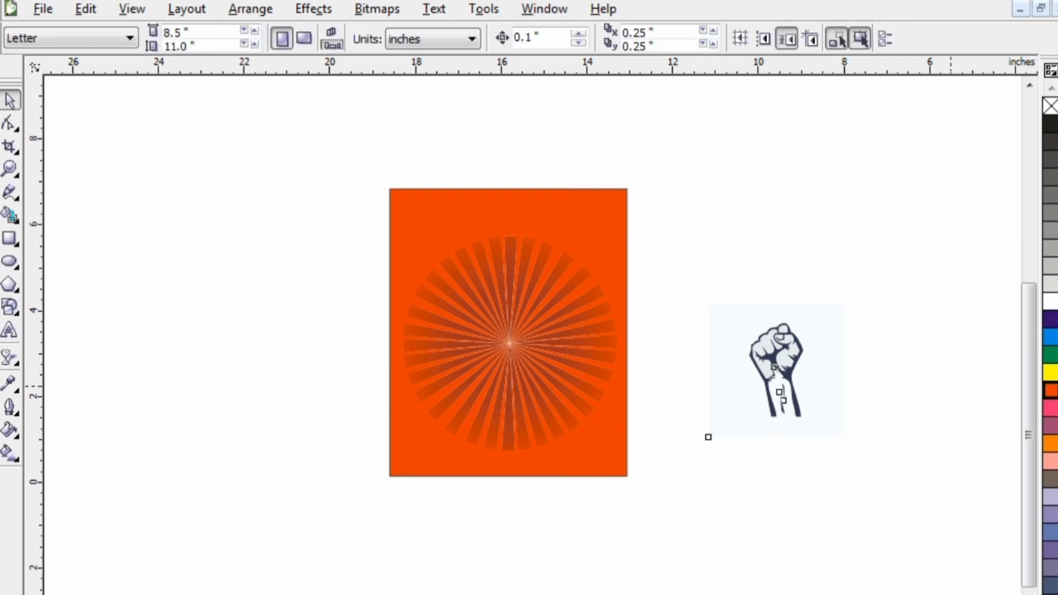
key("Delete")
- Try orange, yellow and grey fills on all pieces of the traced fist, and undo them
left_click_drag(829, 309, 692, 465)
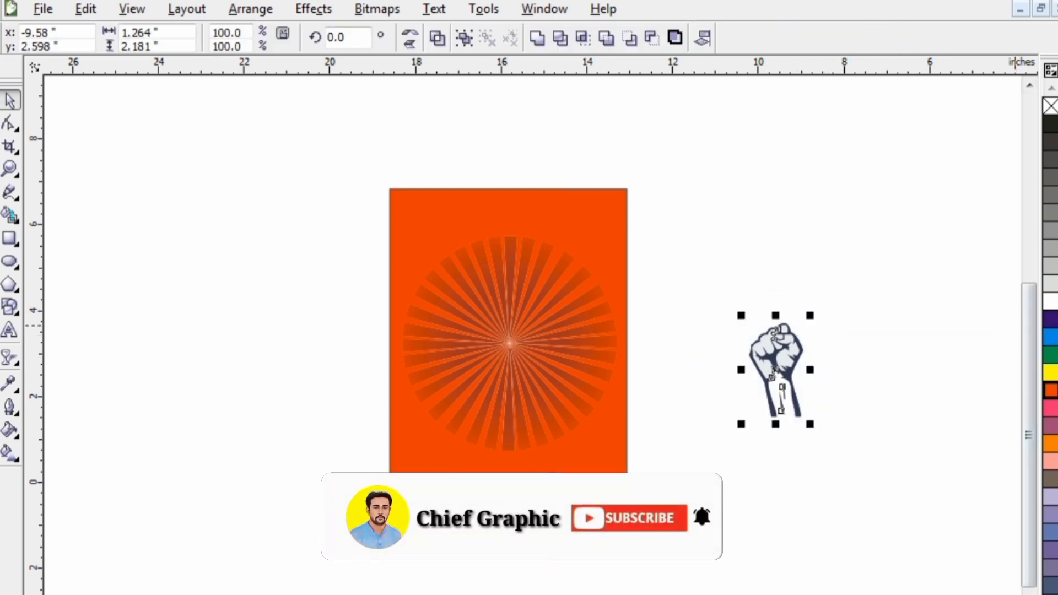
scroll(1051, 347, "down", 3)
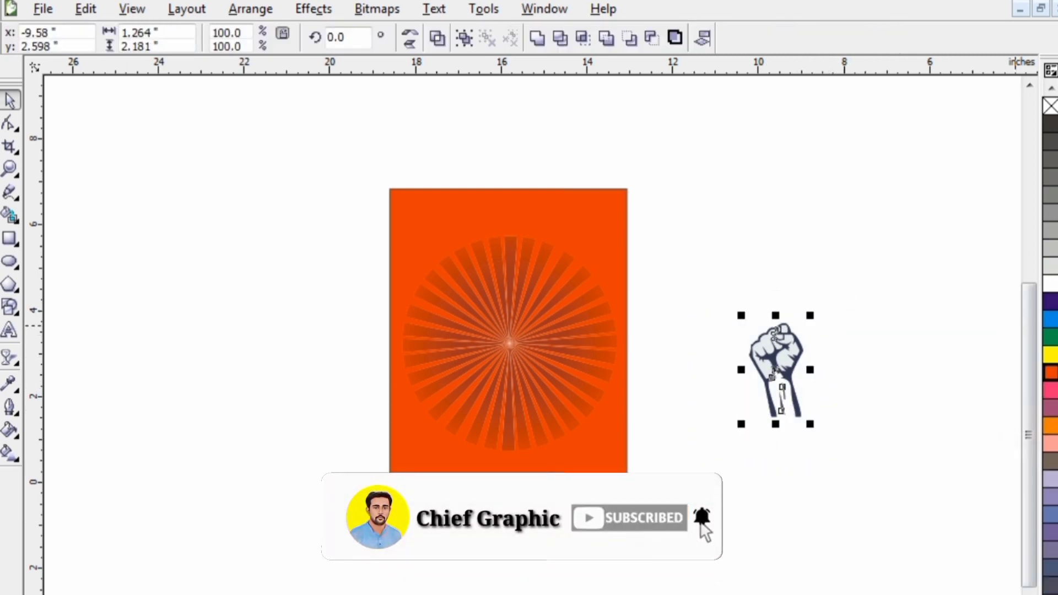
scroll(1051, 346, "down", 10)
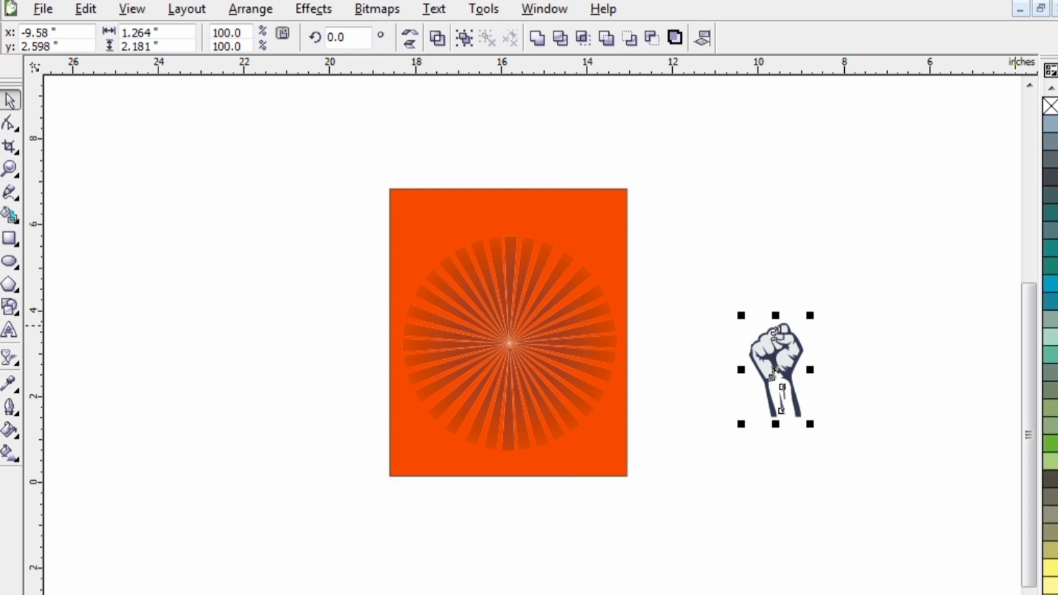
left_click(1051, 532)
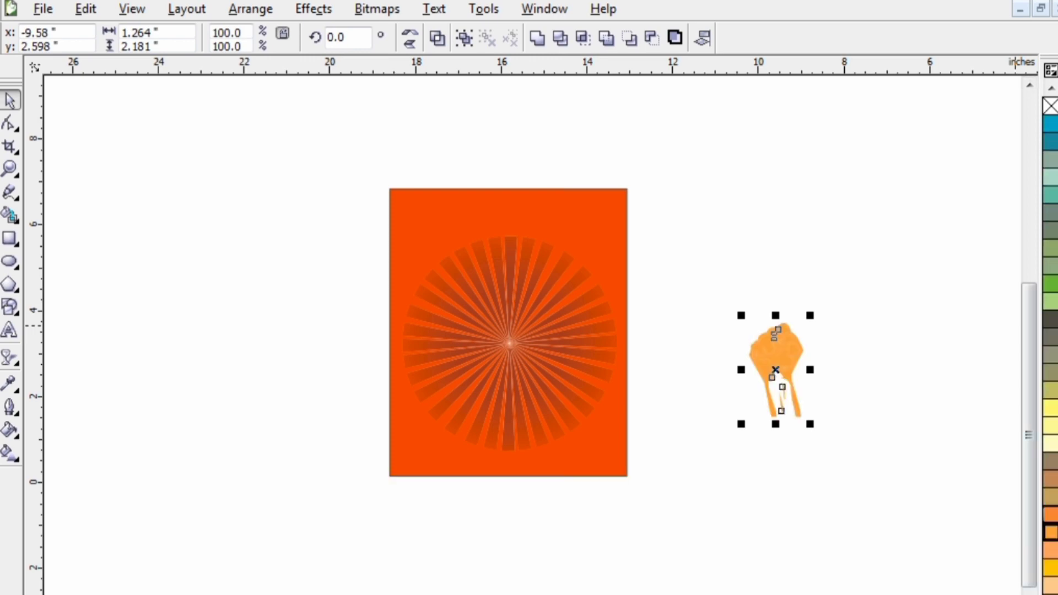
left_click(1051, 444)
left_click(1051, 408)
left_click(1051, 391)
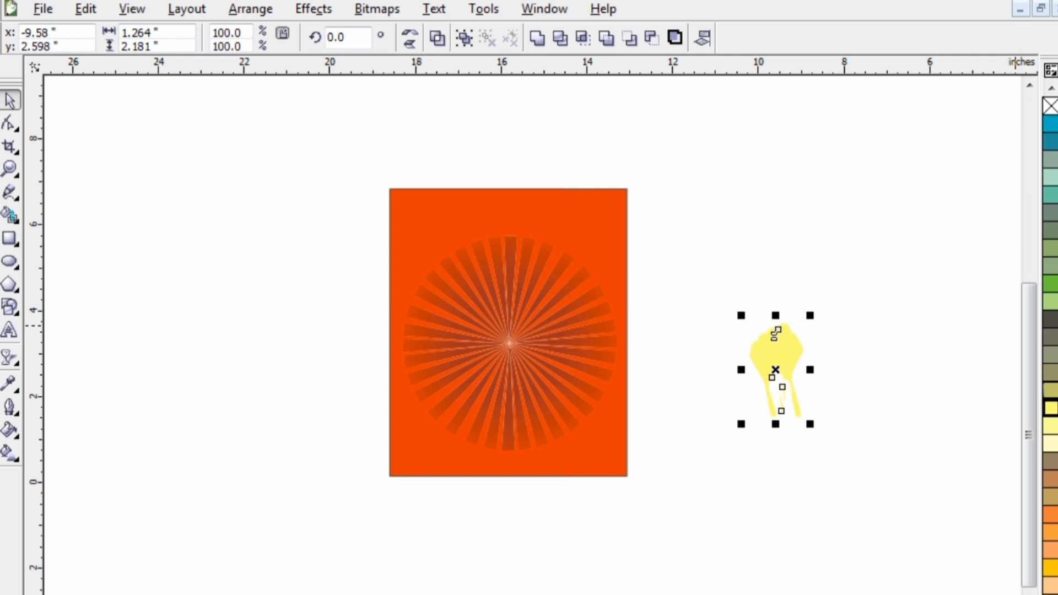
left_click(1051, 355)
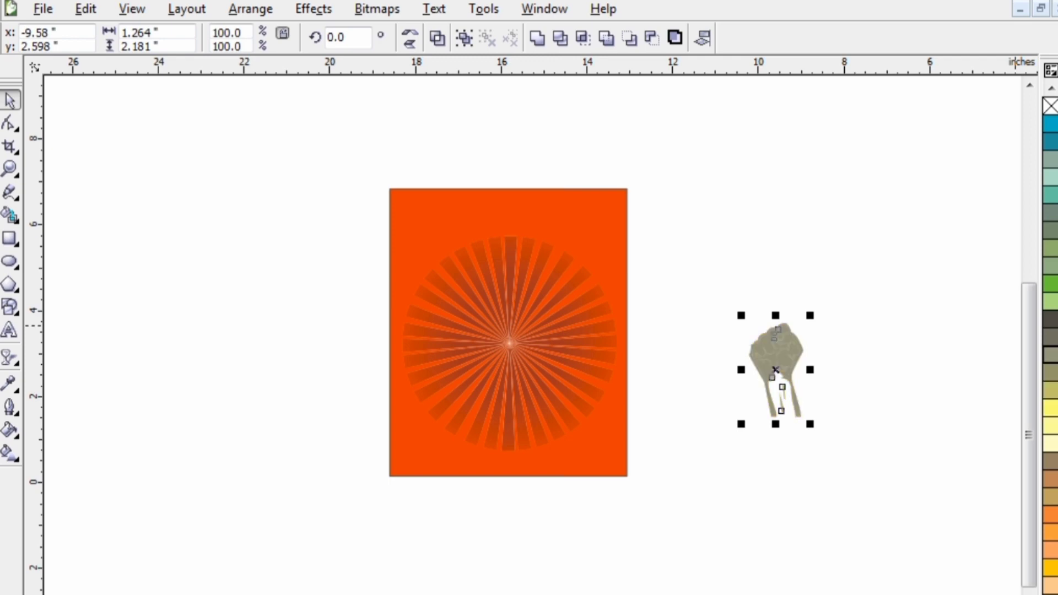
key("ctrl+z")
key("ctrl+z")
key("ctrl+z")
key("ctrl+z")
key("ctrl+z")
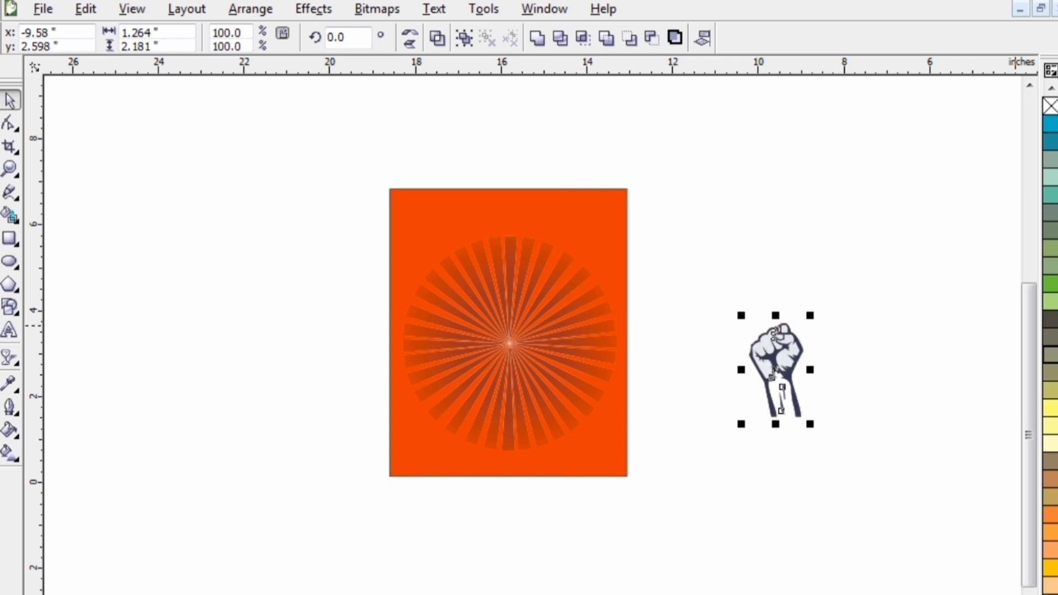
scroll(796, 365, "up", 3)
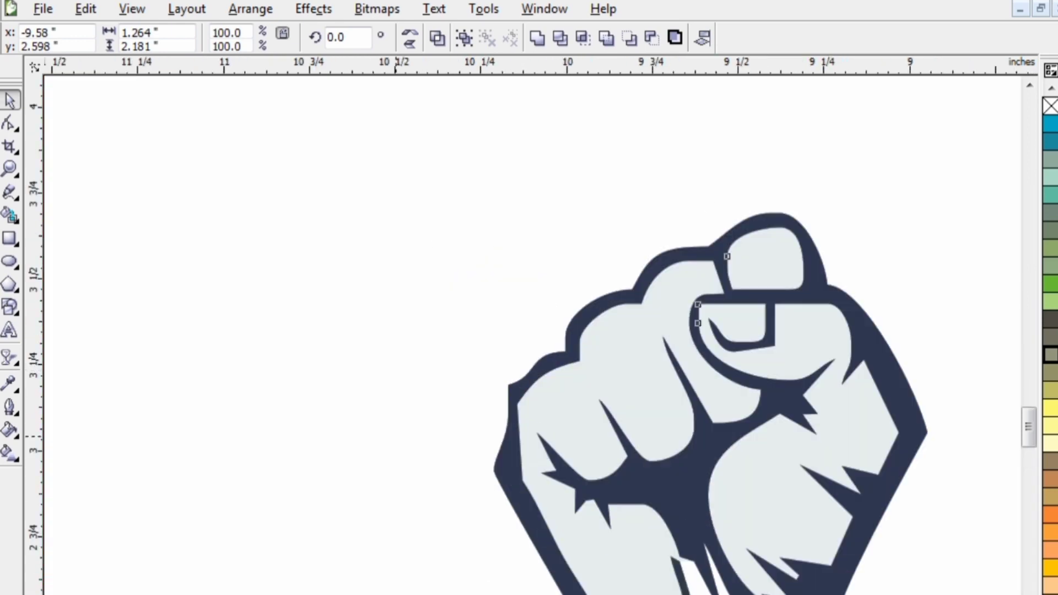
left_click(395, 436)
left_click(651, 426)
key("Escape")
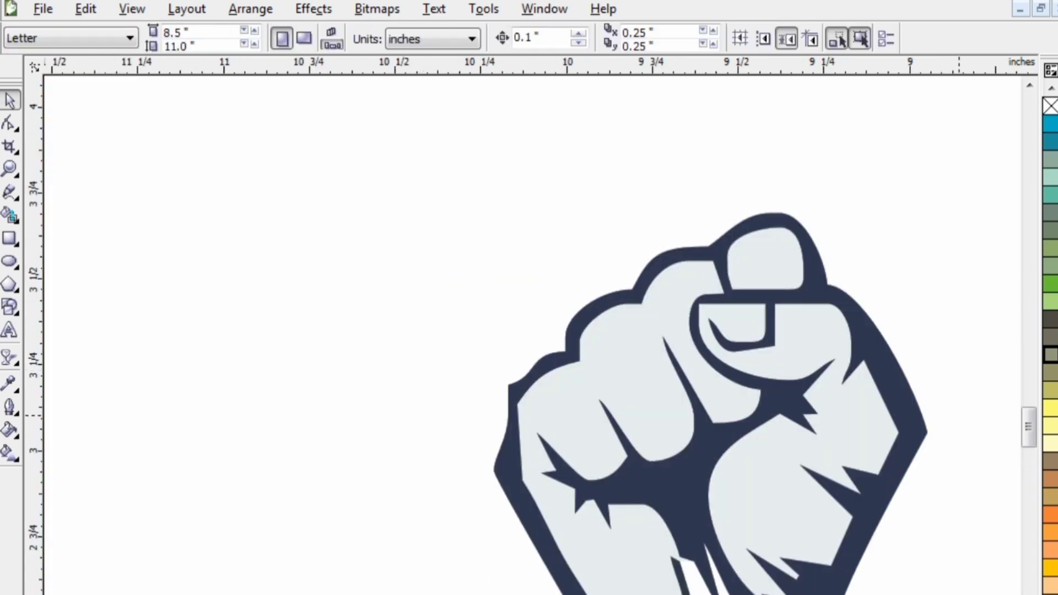
left_click(1051, 409)
left_click(572, 452)
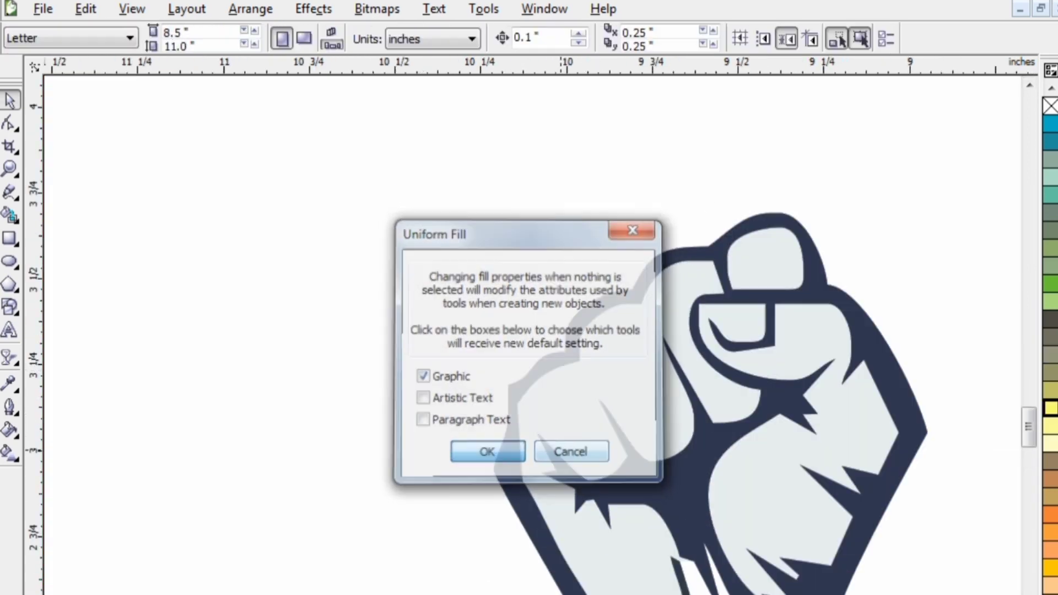
- Fill the folded fingers, the raised fingertip and the thumb-side palm of the fist with light yellow
left_click(601, 441)
left_click(1051, 443)
left_click(1051, 409)
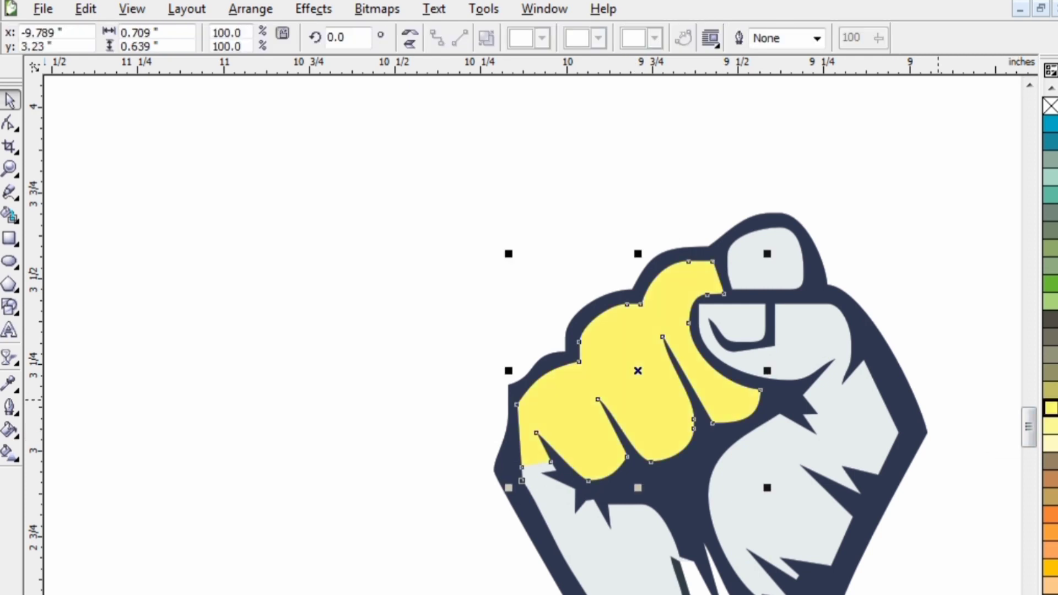
left_click(797, 377)
left_click(1051, 426)
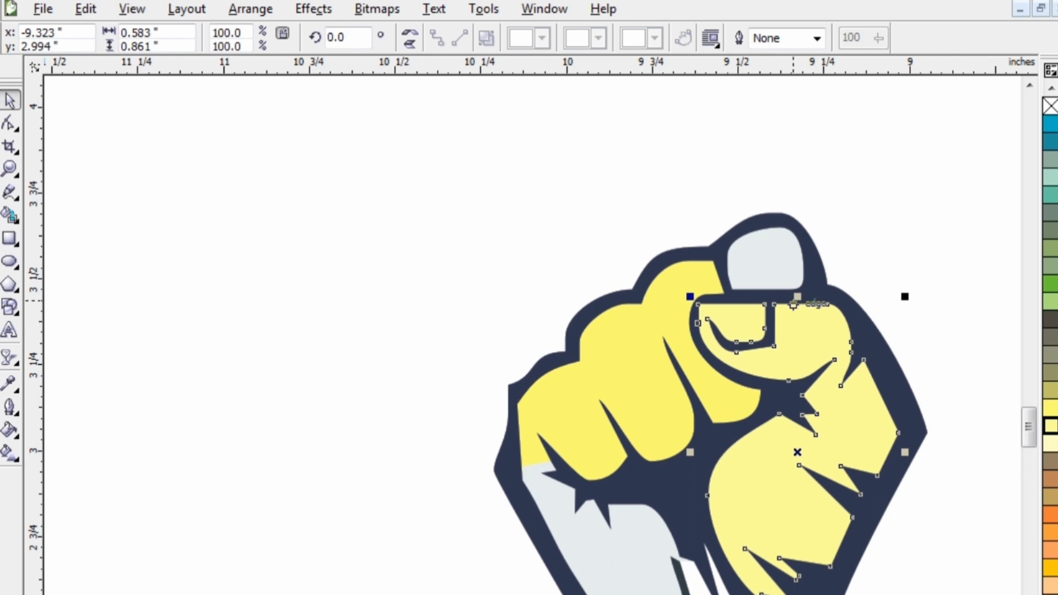
left_click(772, 264)
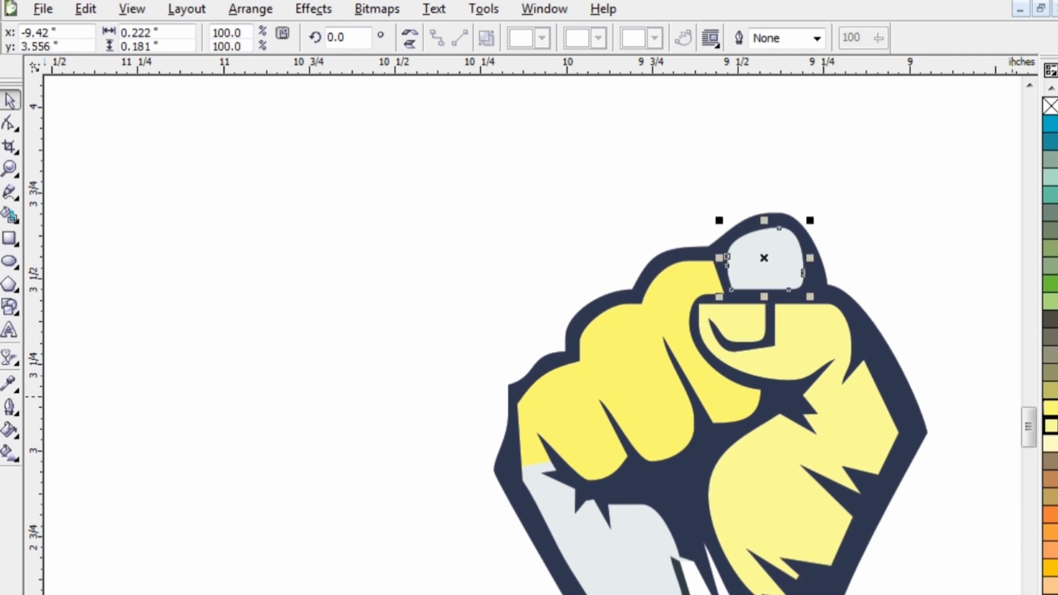
left_click(1051, 390)
left_click(1051, 408)
left_click(789, 495)
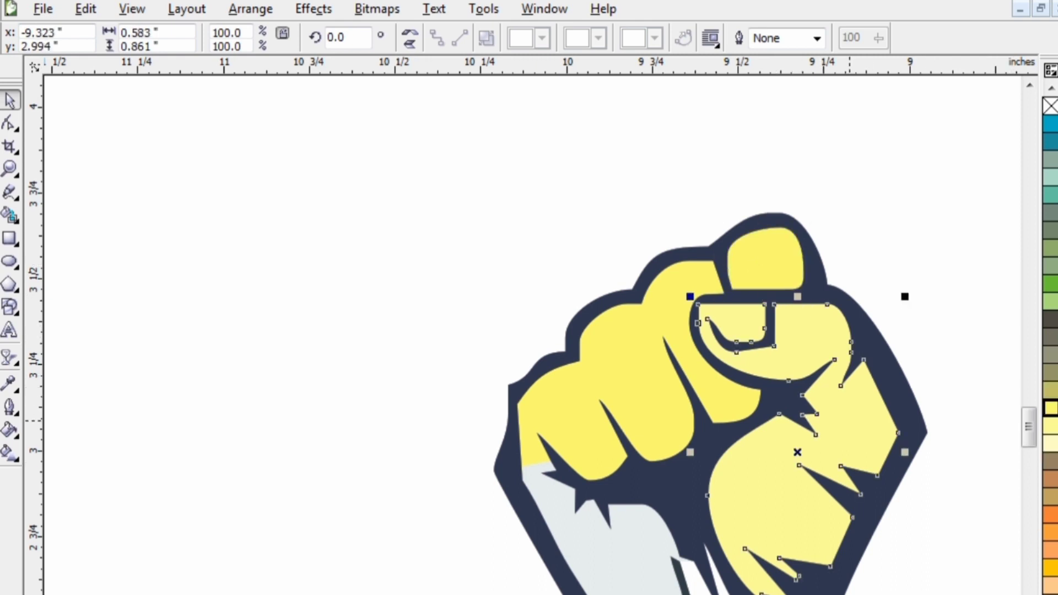
left_click(1051, 408)
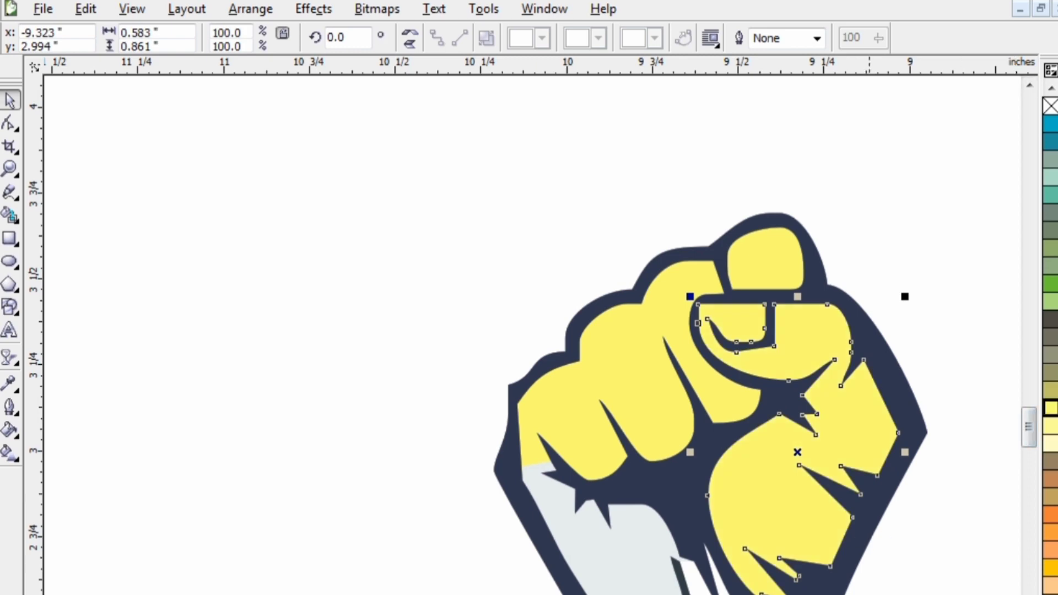
- Fill the remaining pale grey part of the hand below the fingers with the same light yellow
scroll(1051, 342, "down", 1)
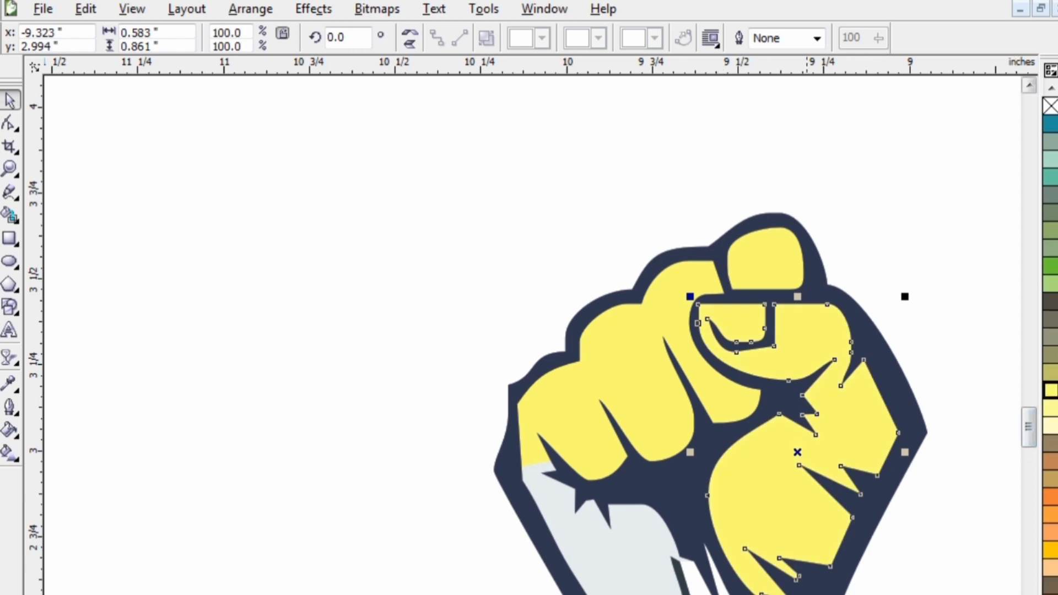
scroll(711, 335, "down", 4)
left_click(626, 336)
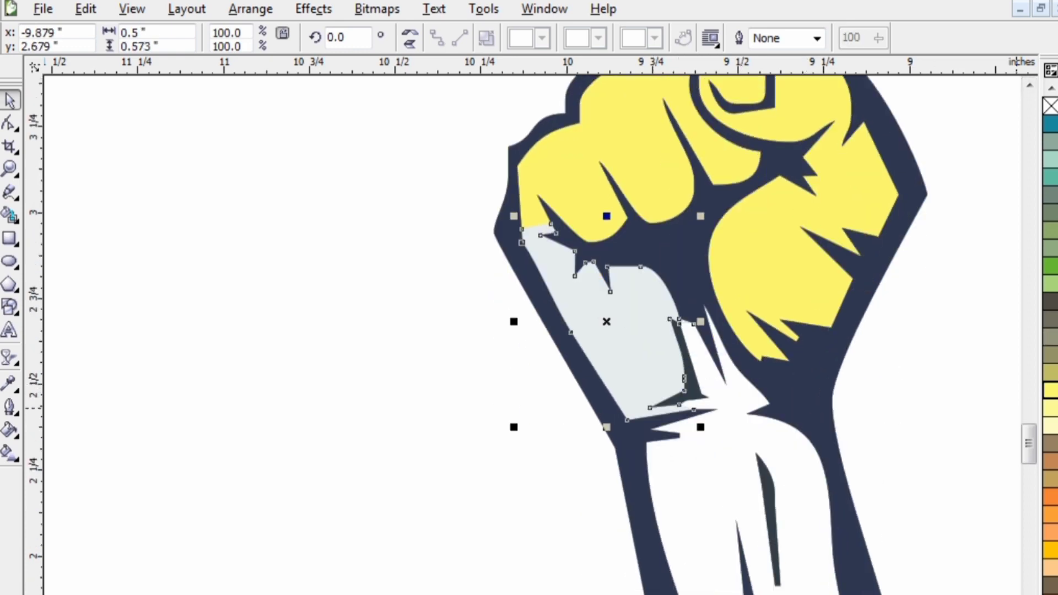
left_click(1052, 391)
left_click(737, 481)
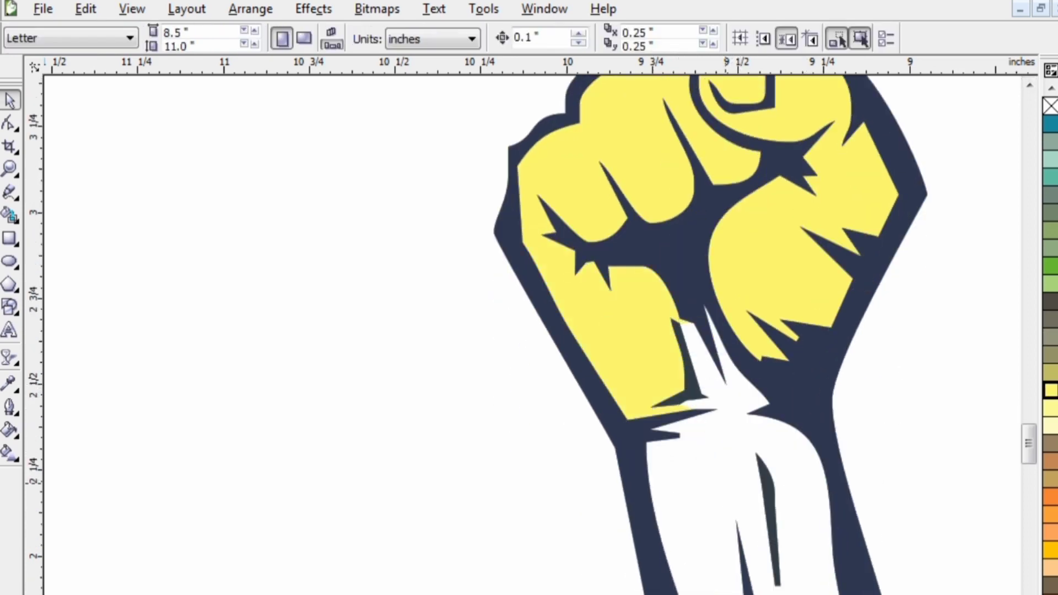
- Try to fill the open forearm area using Smart Fill with blue, and undo it
scroll(720, 489, "down", 1)
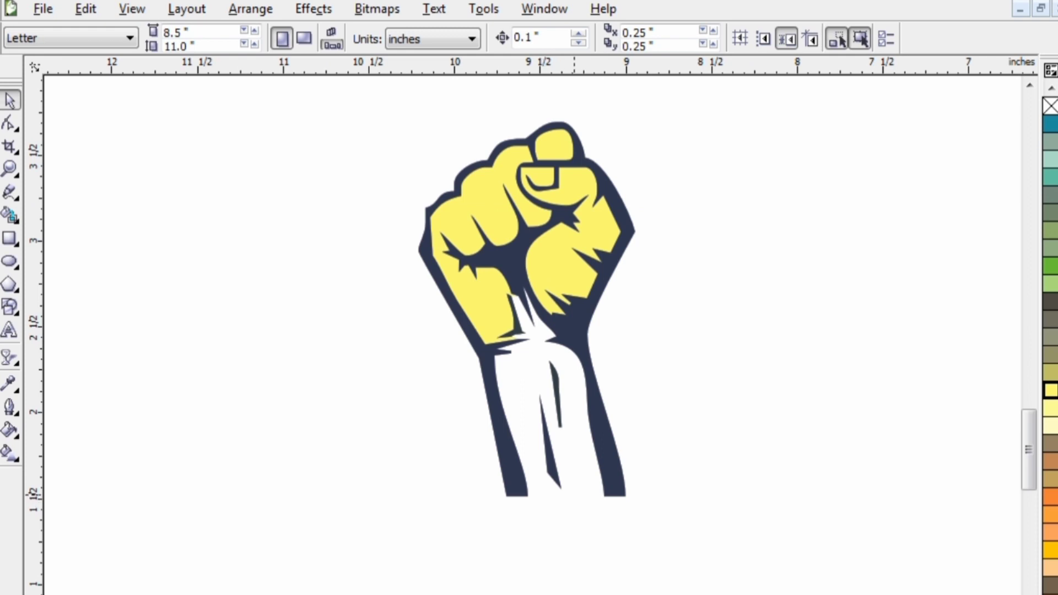
scroll(623, 551, "up", 1)
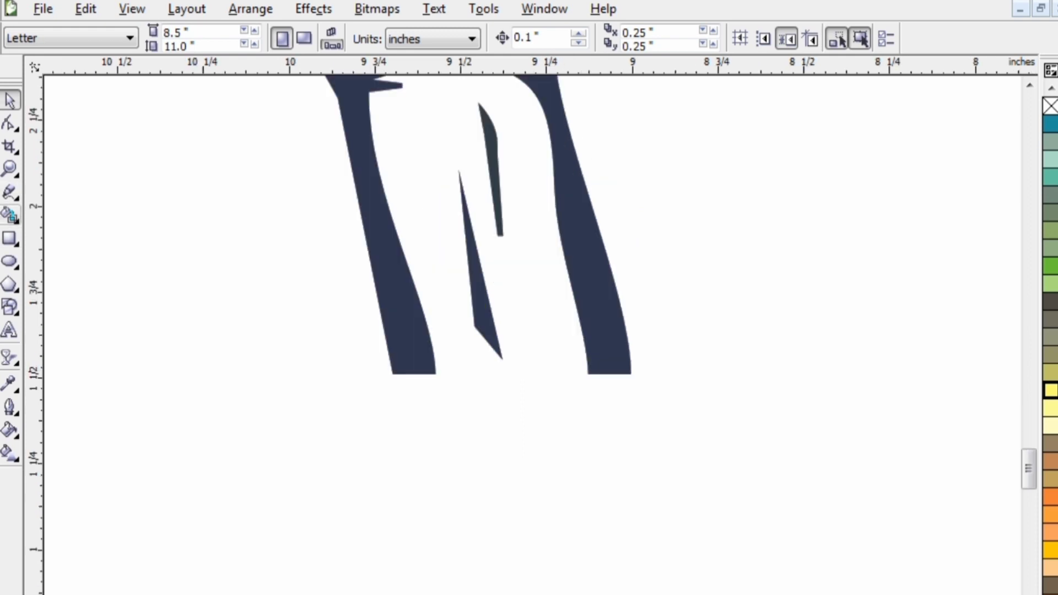
left_click(9, 215)
left_click(440, 256)
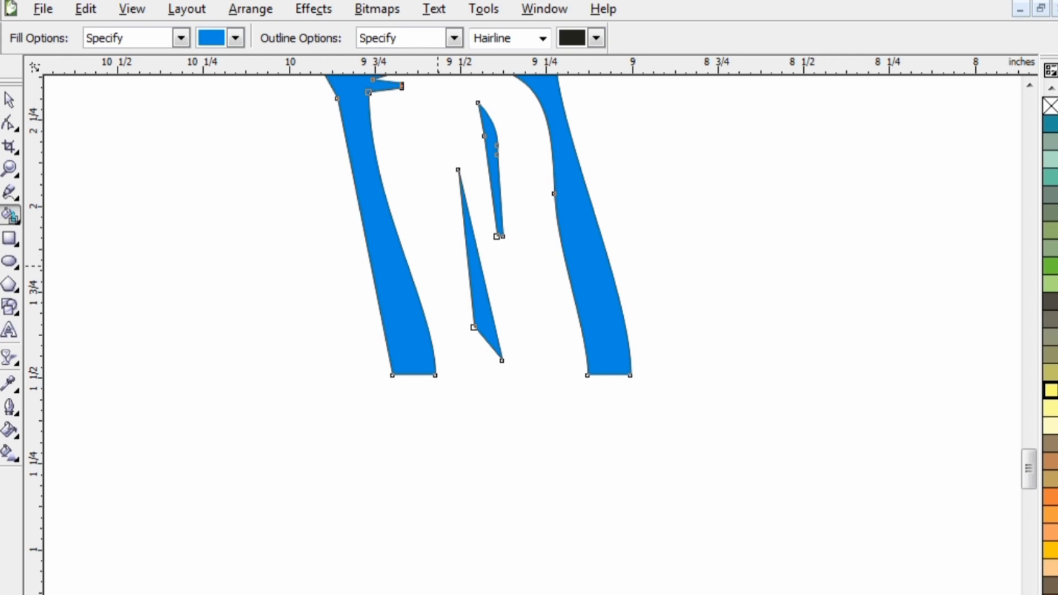
key("ctrl+z")
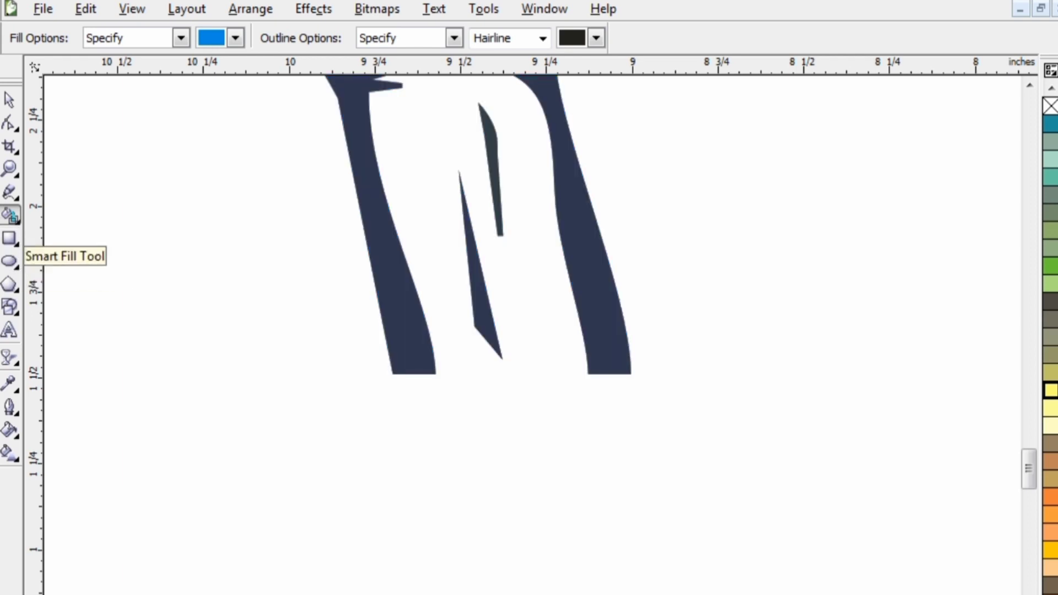
- Draw a straight freehand line across the open bottom of the forearm, joining the inner corners of the two dark outlines
left_click(15, 197)
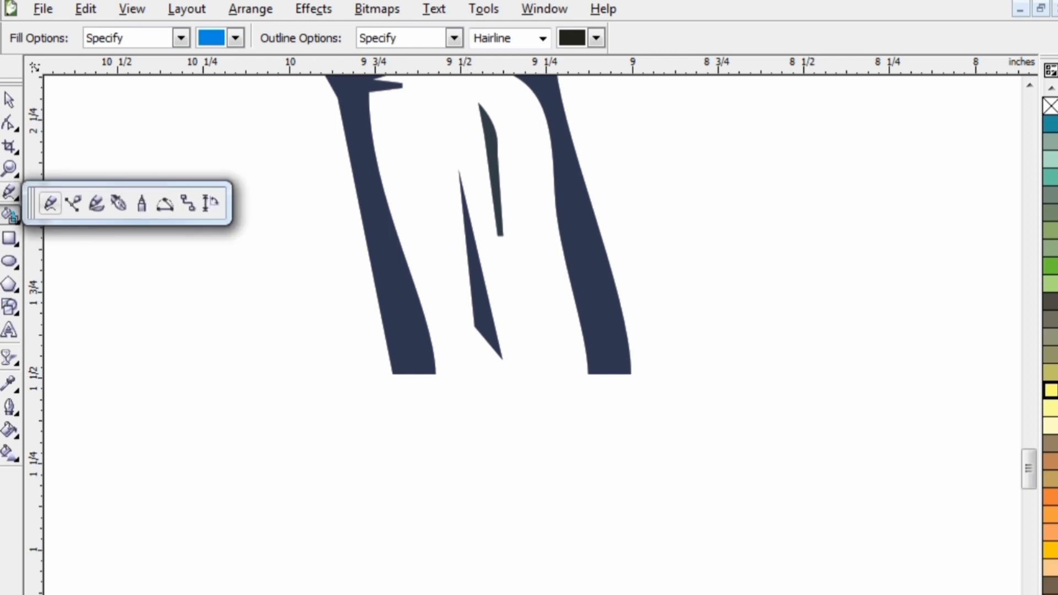
left_click(50, 203)
left_click(429, 377)
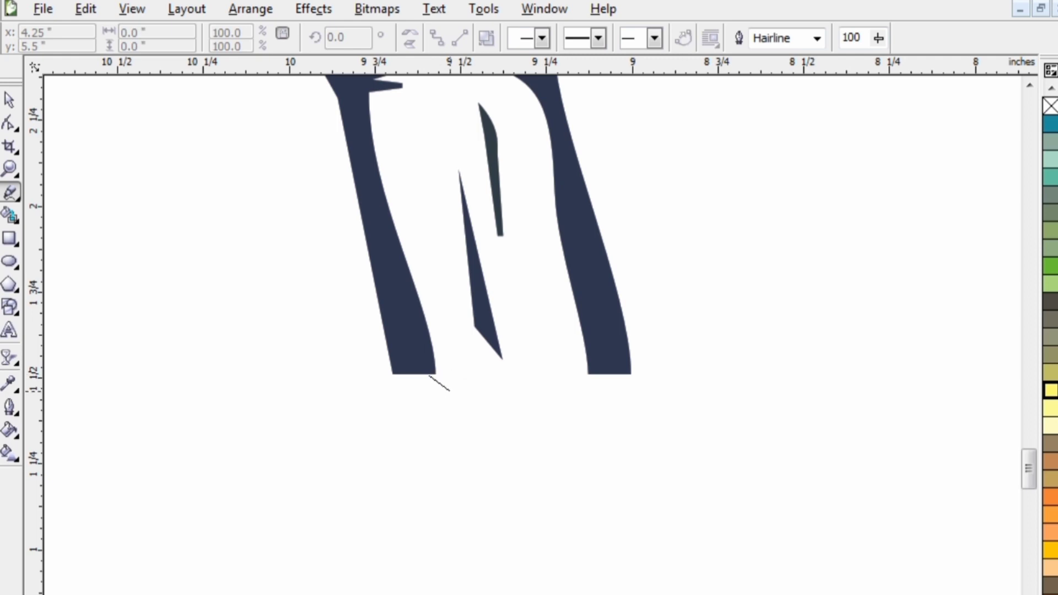
left_click(435, 375)
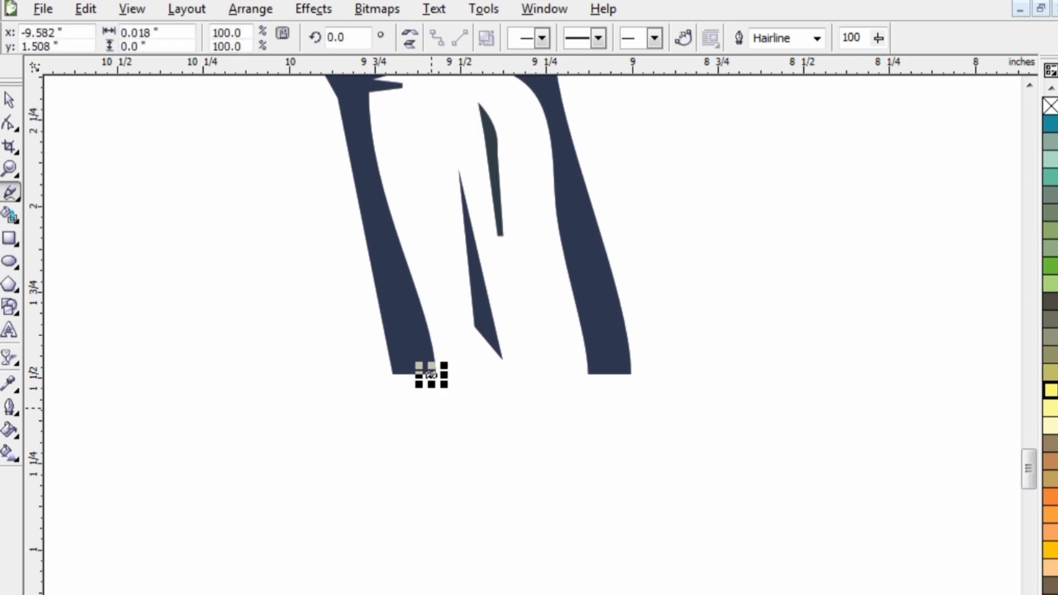
left_click(435, 376)
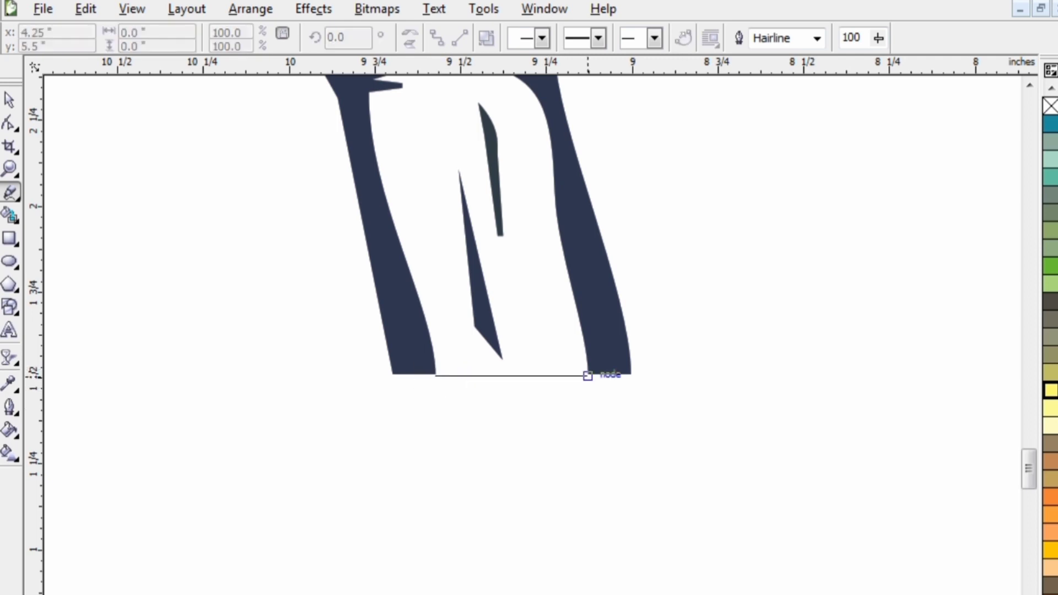
left_click(587, 376)
left_click(9, 100)
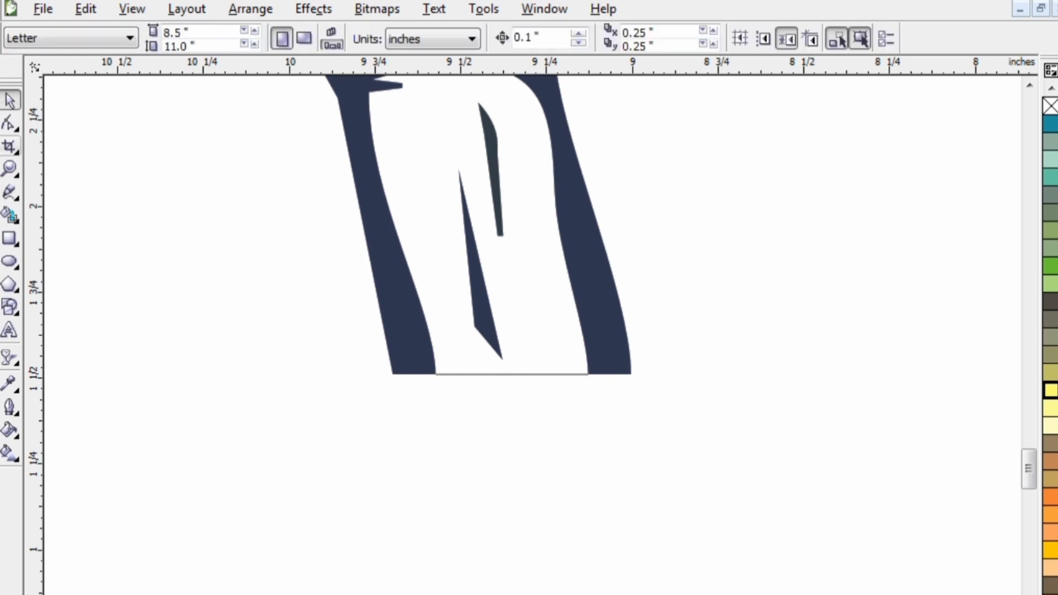
- Fill the enclosed forearm area using Smart Fill and recolour it with the same light yellow as the hand
left_click(10, 215)
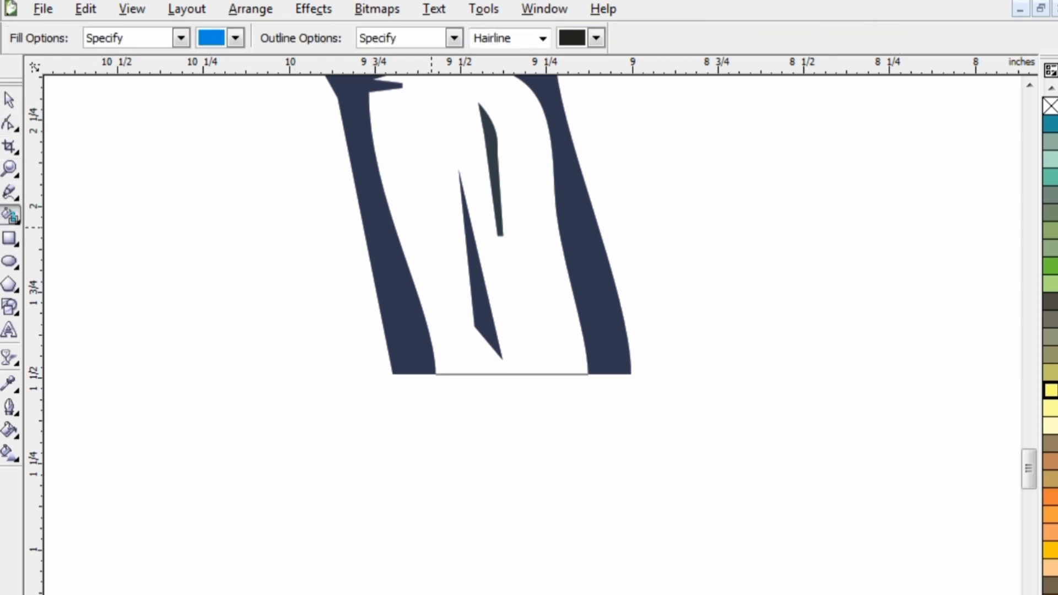
left_click(432, 227)
left_click(9, 100)
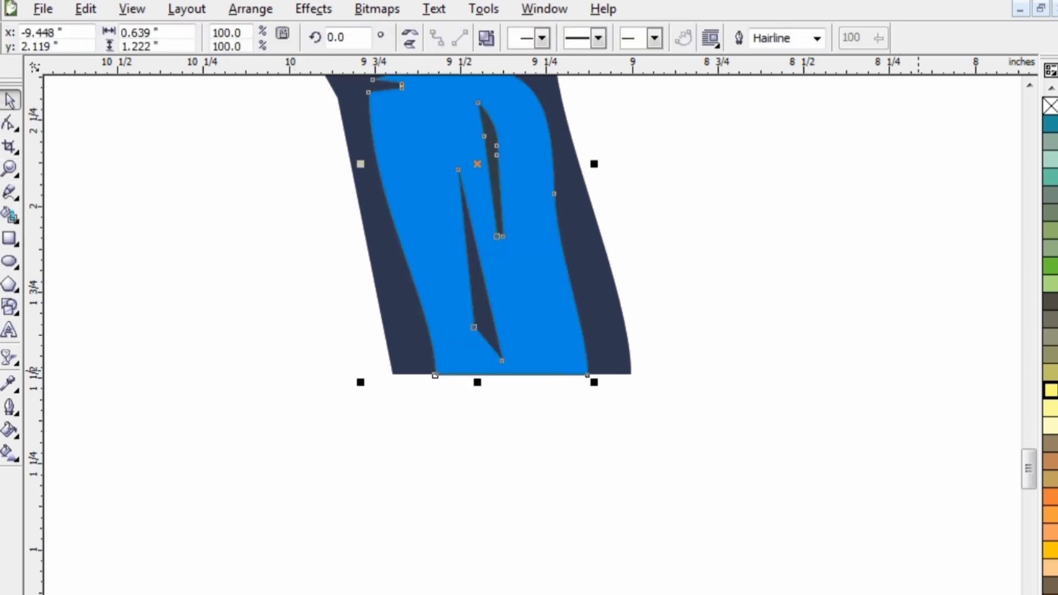
left_click(1052, 390)
scroll(477, 508, "down", 1)
left_click(330, 348)
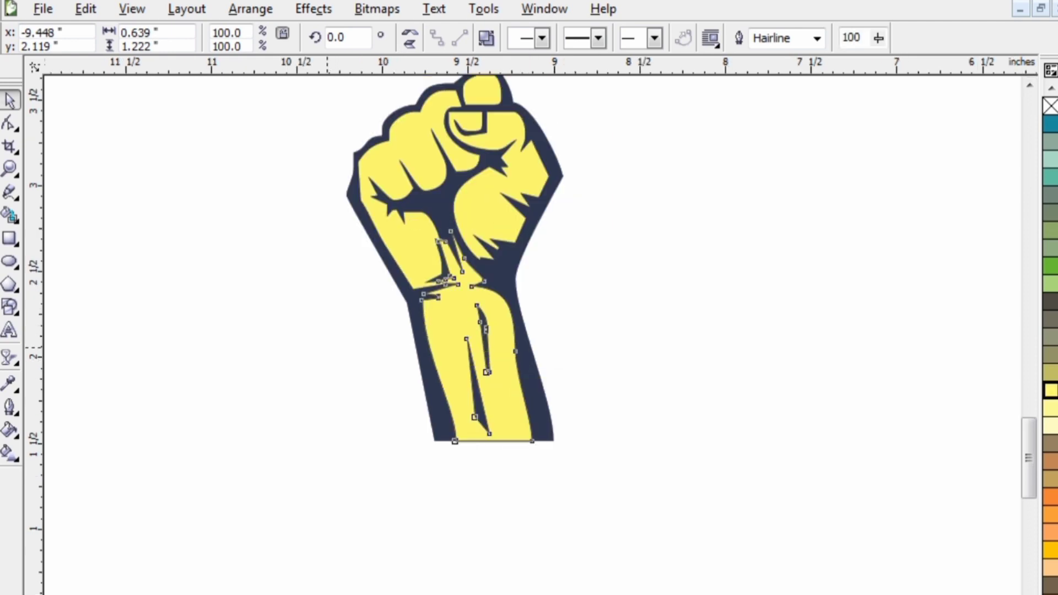
left_click(1051, 88)
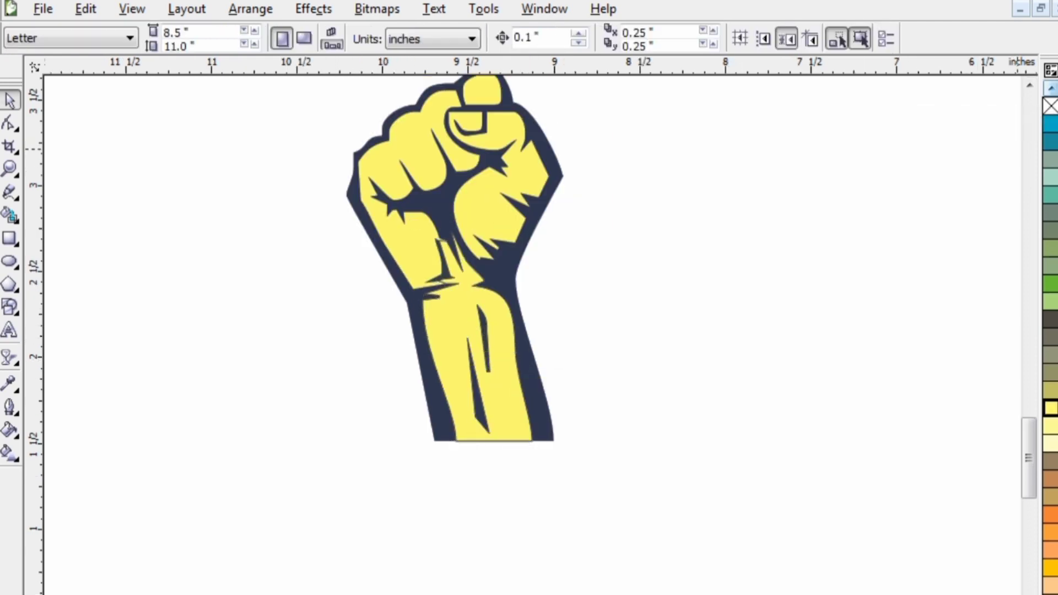
left_click(1051, 88)
left_click(1051, 88)
left_click(1052, 88)
left_click(1051, 88)
left_click(1051, 88)
left_click(1051, 88)
left_click(1052, 89)
left_click(1052, 88)
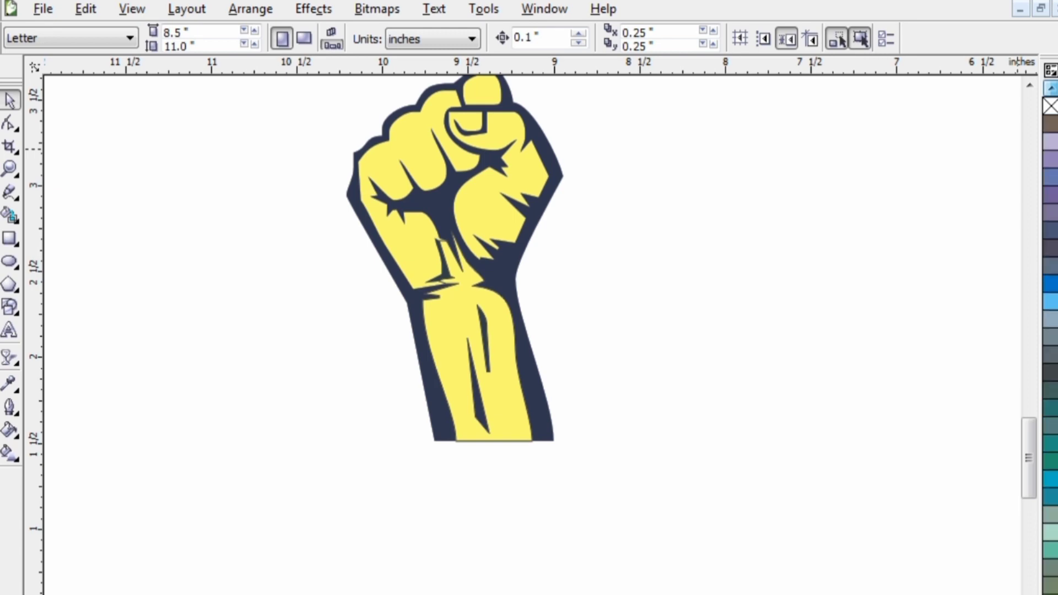
left_click(1051, 88)
left_click(1051, 89)
left_click(1052, 88)
left_click(1051, 88)
left_click(1052, 88)
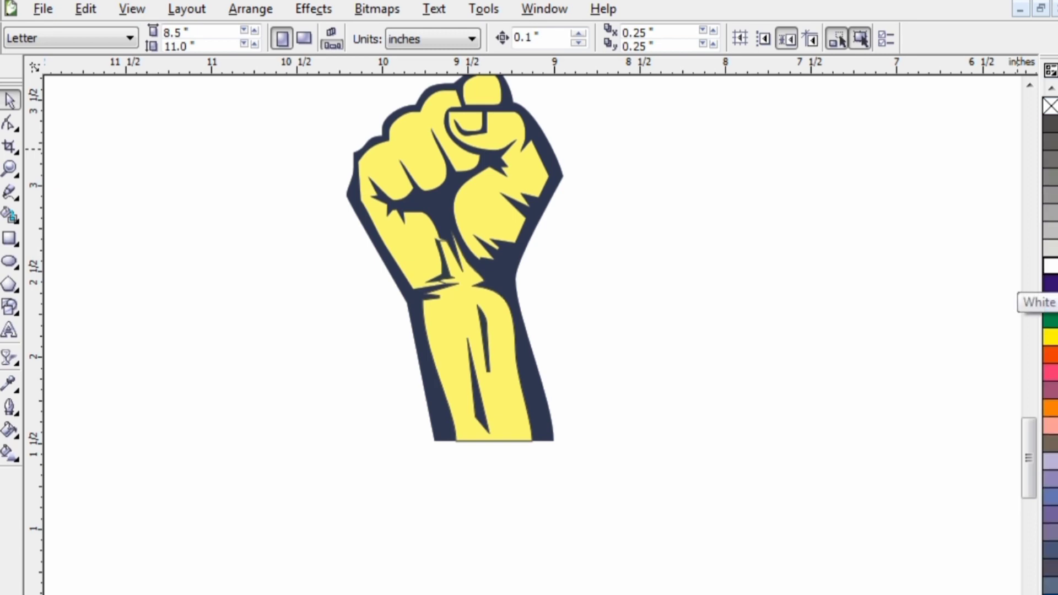
left_click(1051, 267)
key("Escape")
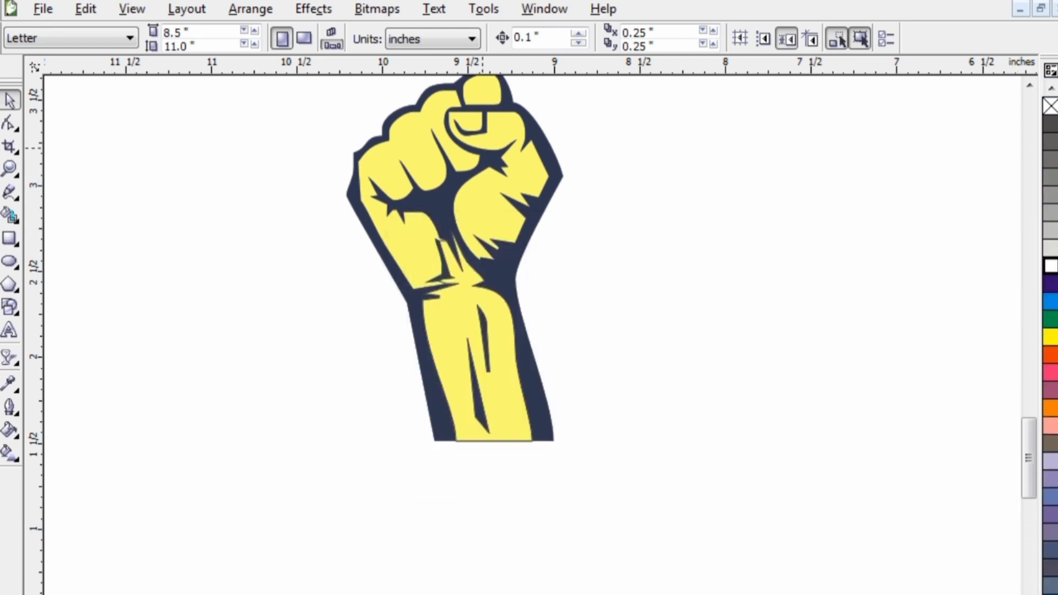
- Check the fist's outline and thumb-side pieces, try shifting the yellow forearm fill off its outline, and undo the moves
left_click(457, 119)
scroll(457, 119, "up", 2)
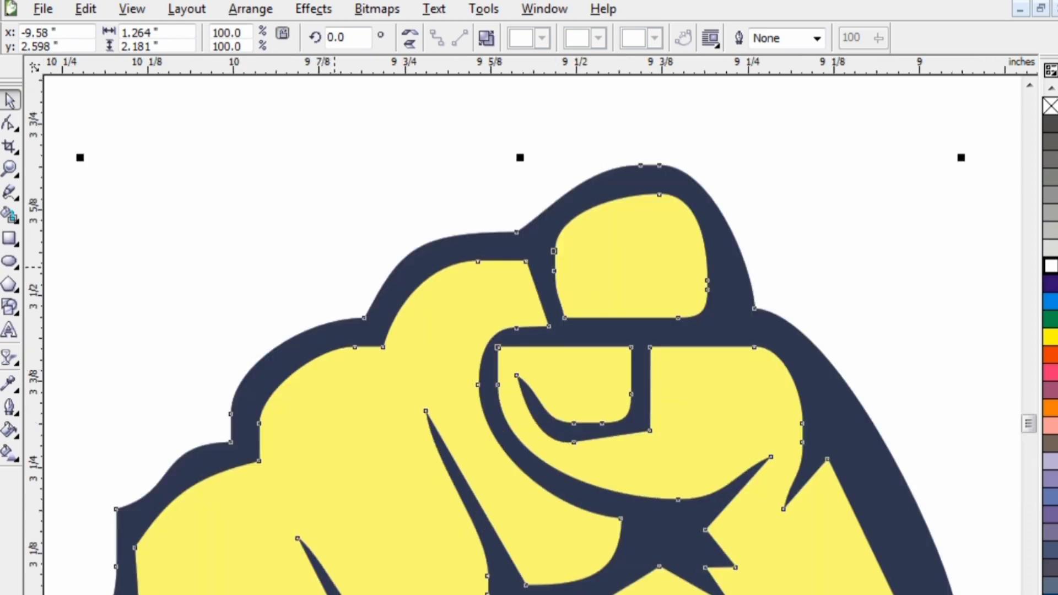
left_click(334, 273)
left_click(582, 380)
scroll(582, 380, "down", 3)
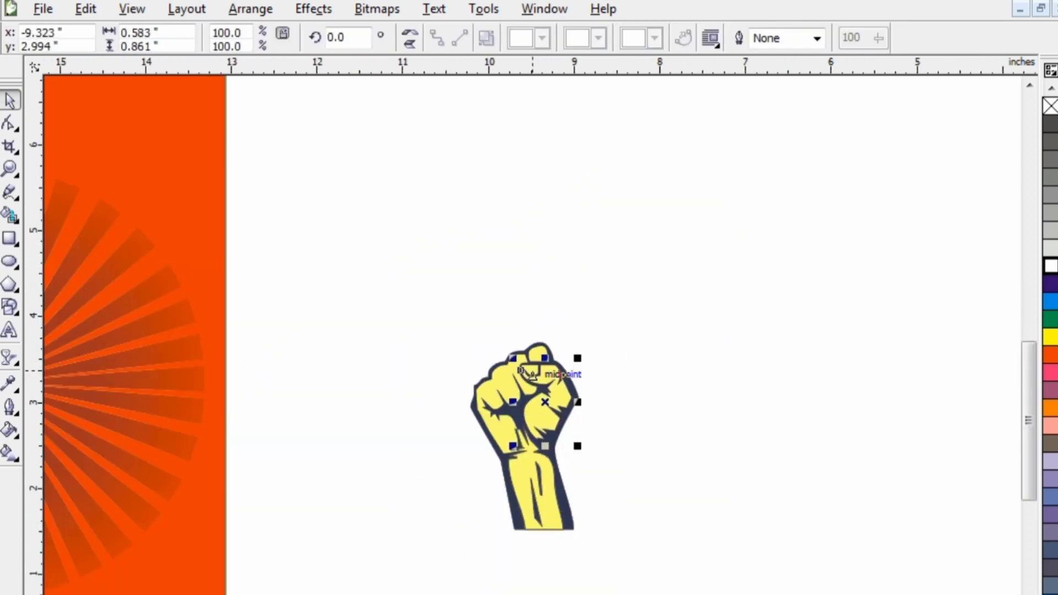
left_click(617, 441)
left_click_drag(544, 530, 550, 581)
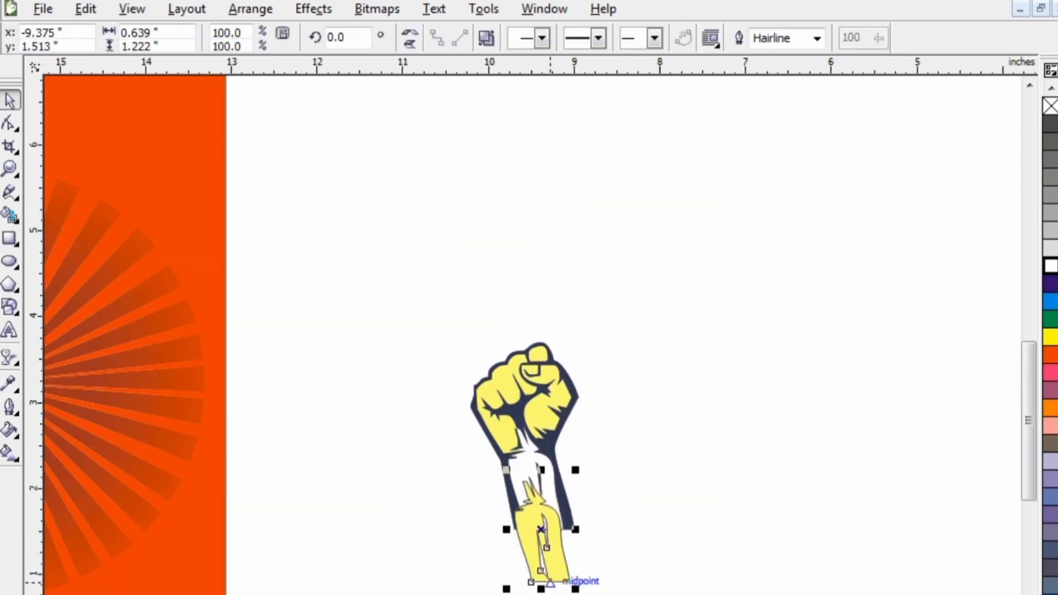
scroll(540, 573, "up", 3)
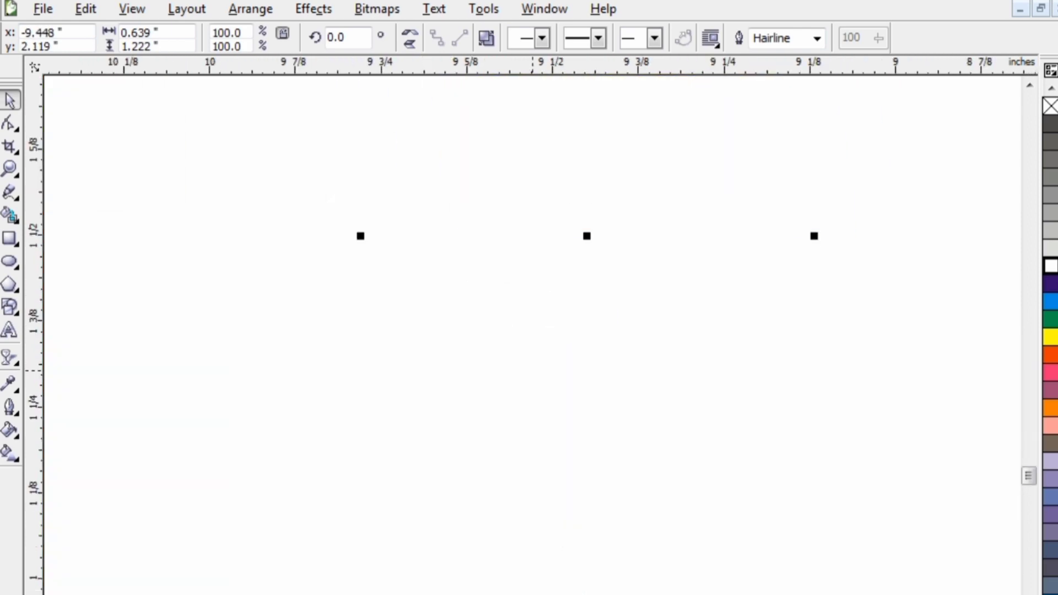
left_click_drag(502, 229, 527, 299)
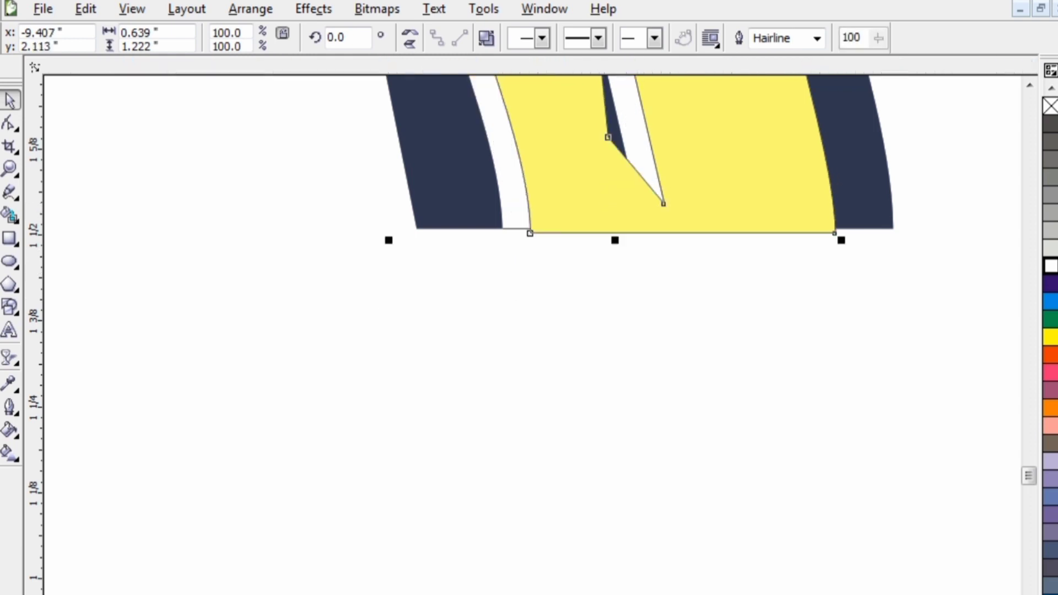
key("ctrl+z")
- Select all pieces of the fist and move them together onto the sunburst on the orange poster
scroll(533, 331, "down", 3)
left_click_drag(412, 171, 623, 418)
scroll(882, 469, "down", 1)
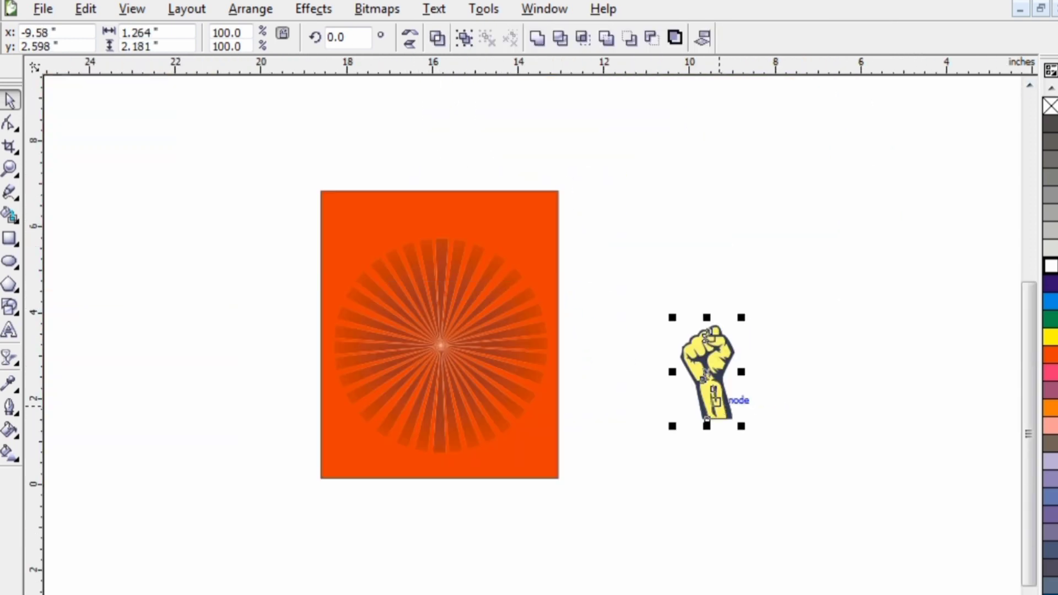
left_click_drag(717, 402, 422, 427)
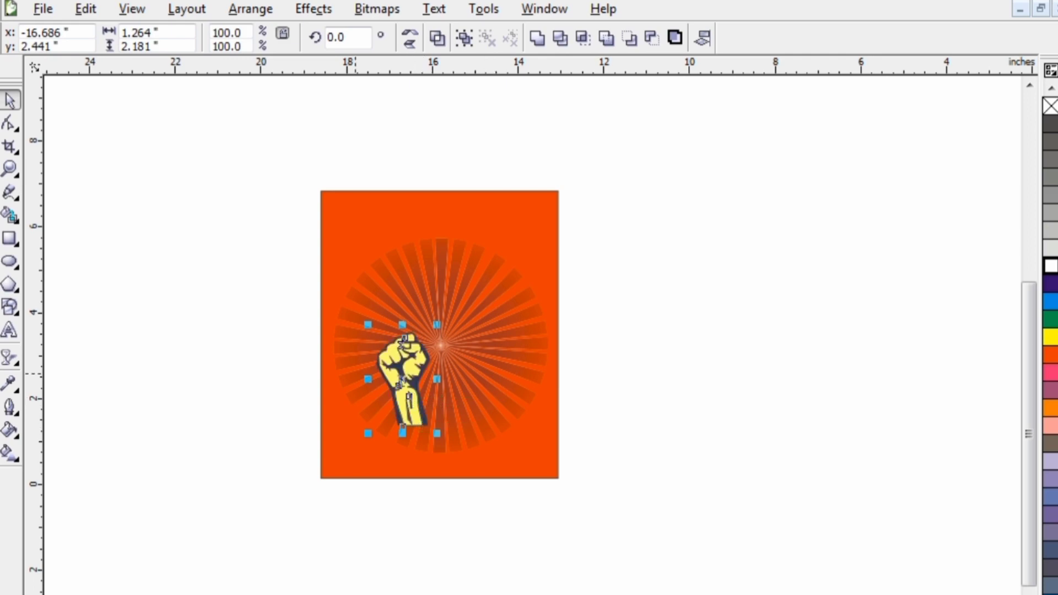
- Rotate the fist about 13 degrees clockwise to stand upright, enlarge it to about 2.945 by 5.197 inches, and centre it over the sunburst
left_click(415, 355)
mouse_move(437, 325)
left_mouse_down()
mouse_move(448, 339)
mouse_move(434, 325)
left_mouse_up()
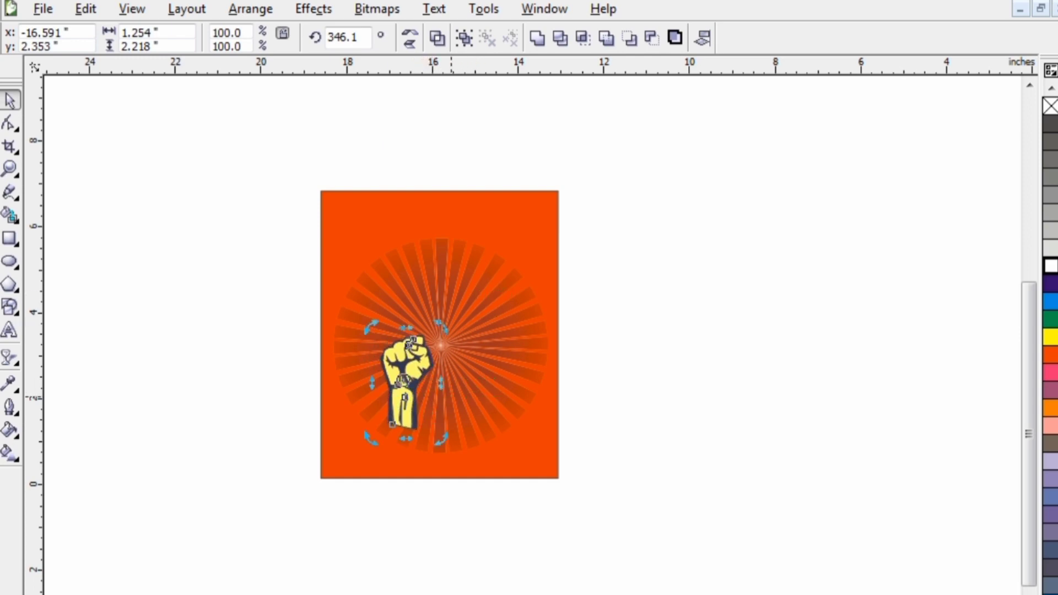
left_click(406, 401)
left_click_drag(372, 437, 214, 562)
left_click_drag(339, 513, 430, 435)
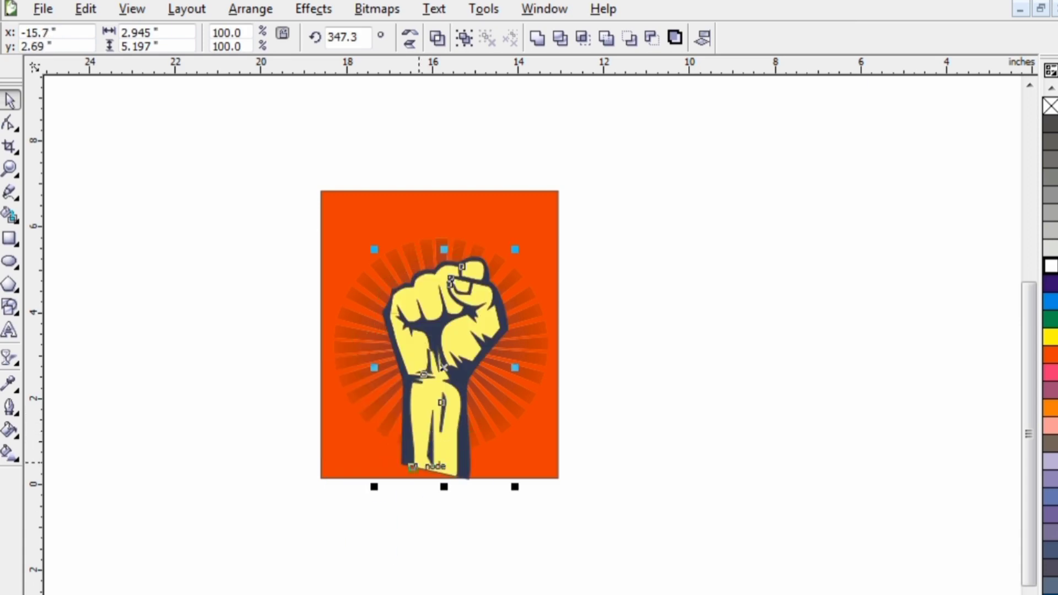
- Move the fist beside the poster and place it inside the sunburst as a PowerClip
left_click_drag(418, 417, 605, 429)
left_click(313, 9)
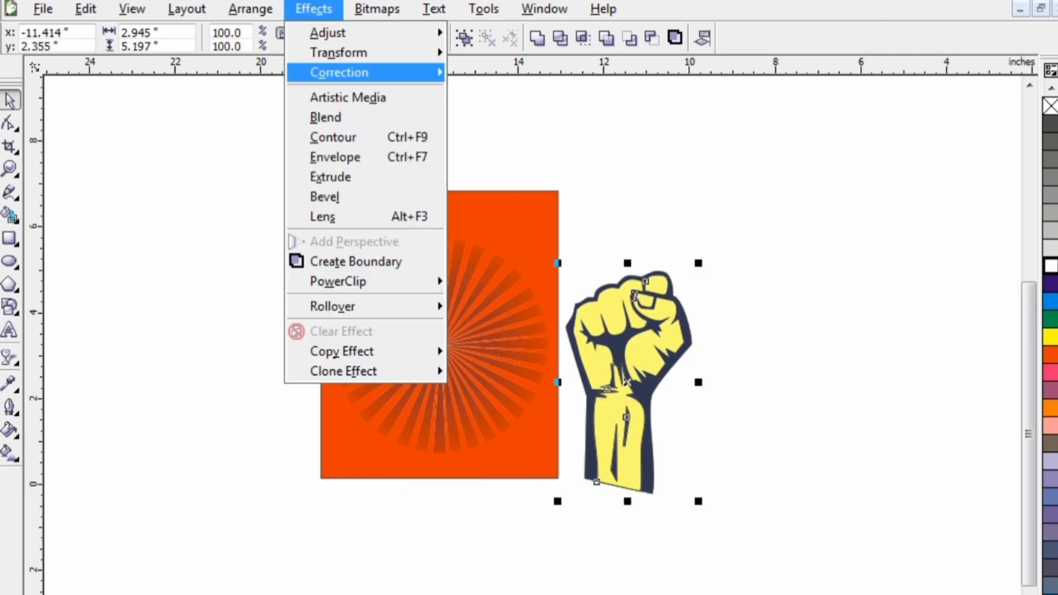
mouse_move(338, 281)
left_click(480, 281)
left_click(451, 305)
right_click(451, 304)
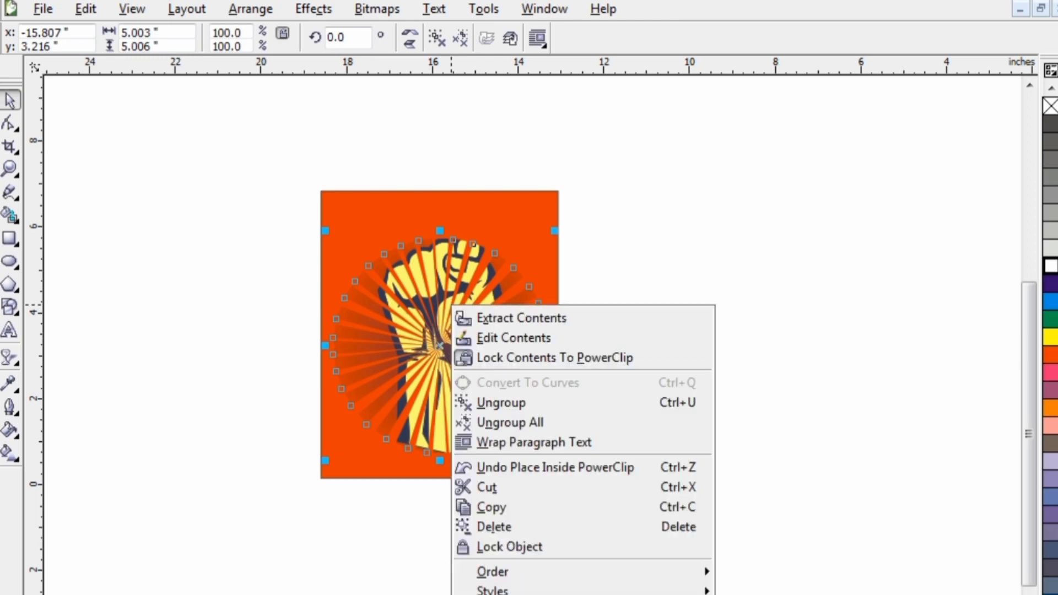
- Move the sunburst containing the fist off the poster and PowerClip it inside the orange rectangle
left_click(417, 334)
left_click_drag(417, 335, 711, 326)
right_click(712, 325)
left_click(314, 9)
mouse_move(364, 281)
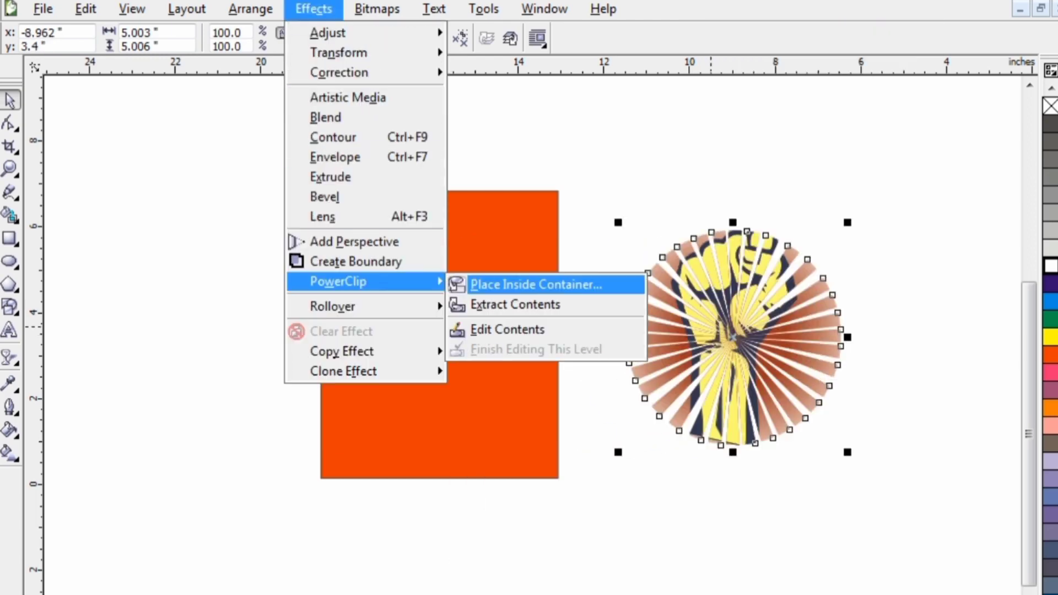
left_click(513, 285)
left_click(474, 307)
right_click(474, 307)
- Open the rectangle's PowerClip contents for editing, try rotating the sunburst by about 67 degrees, and undo the rotation
left_click(535, 4)
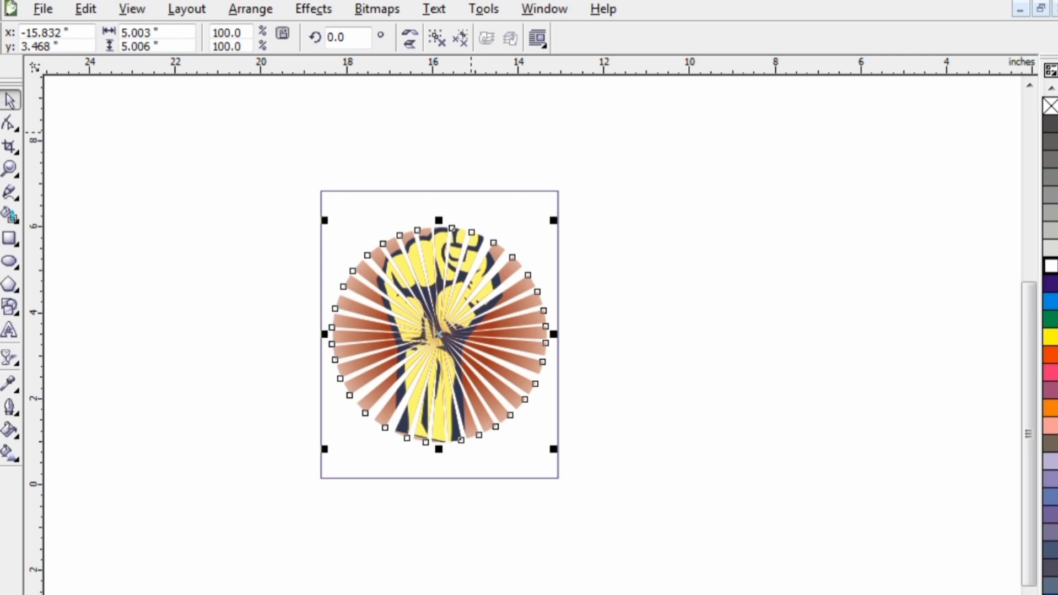
left_click(440, 363)
left_click_drag(554, 449, 546, 292)
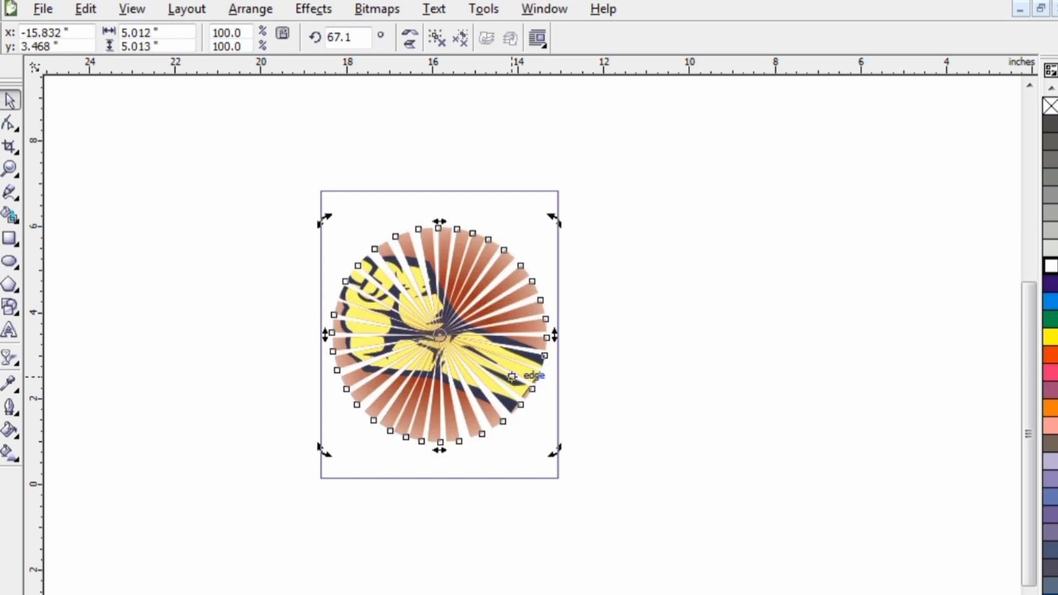
key("ctrl+z")
- Open the sunburst's own PowerClip contents for editing and group all pieces of the fist
right_click(471, 352)
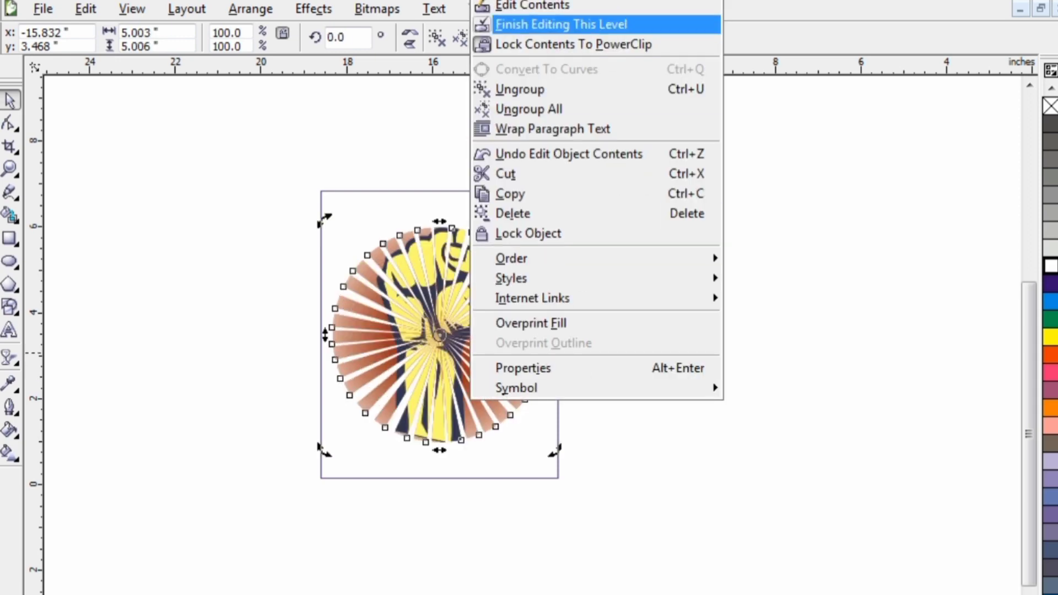
left_click(529, 23)
left_click(437, 268)
left_click_drag(523, 168, 351, 478)
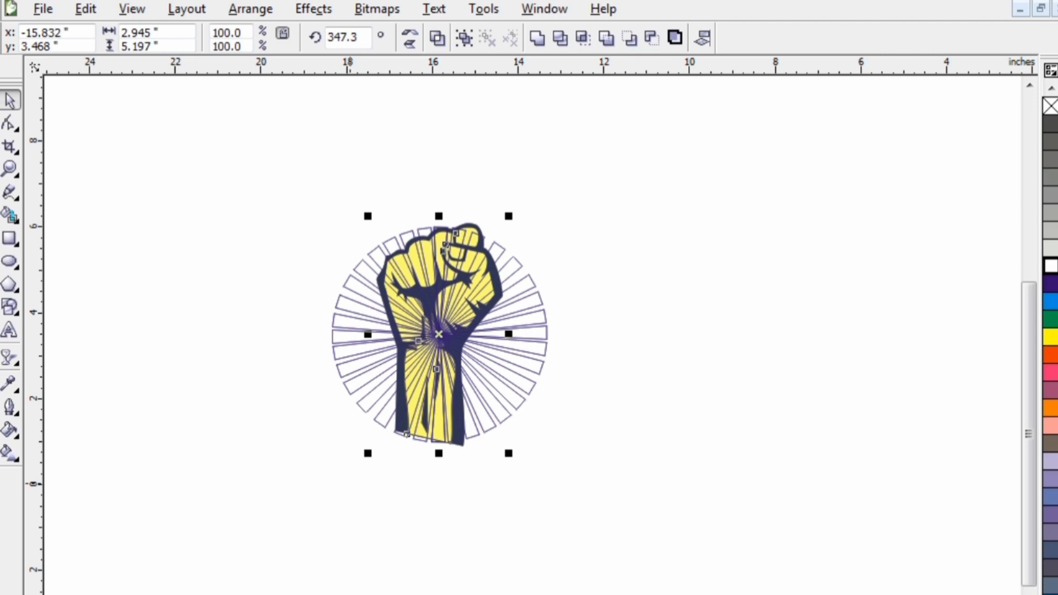
left_click(436, 349)
right_click(424, 358)
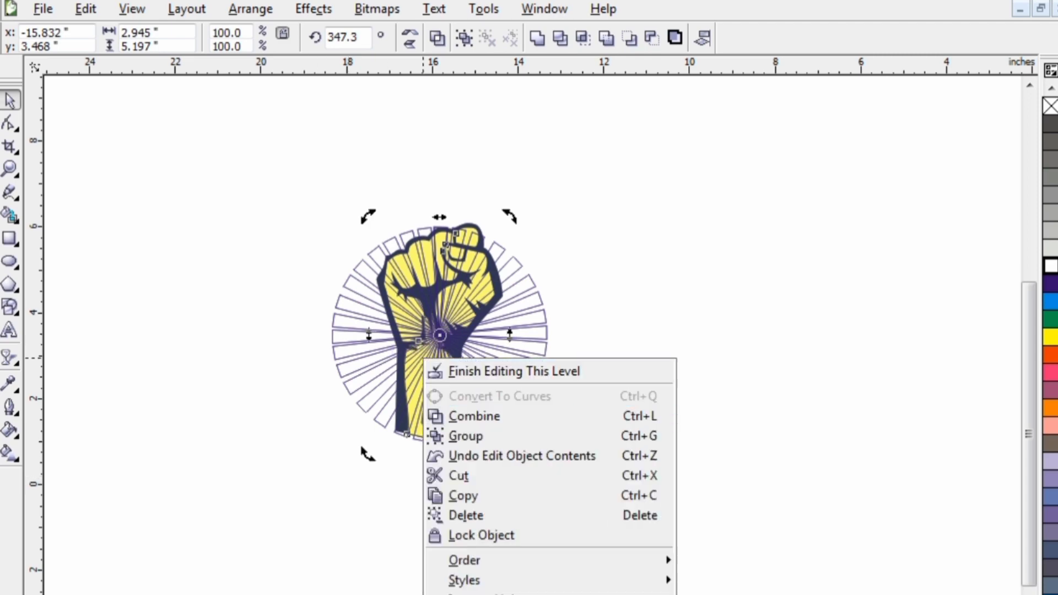
left_click(465, 436)
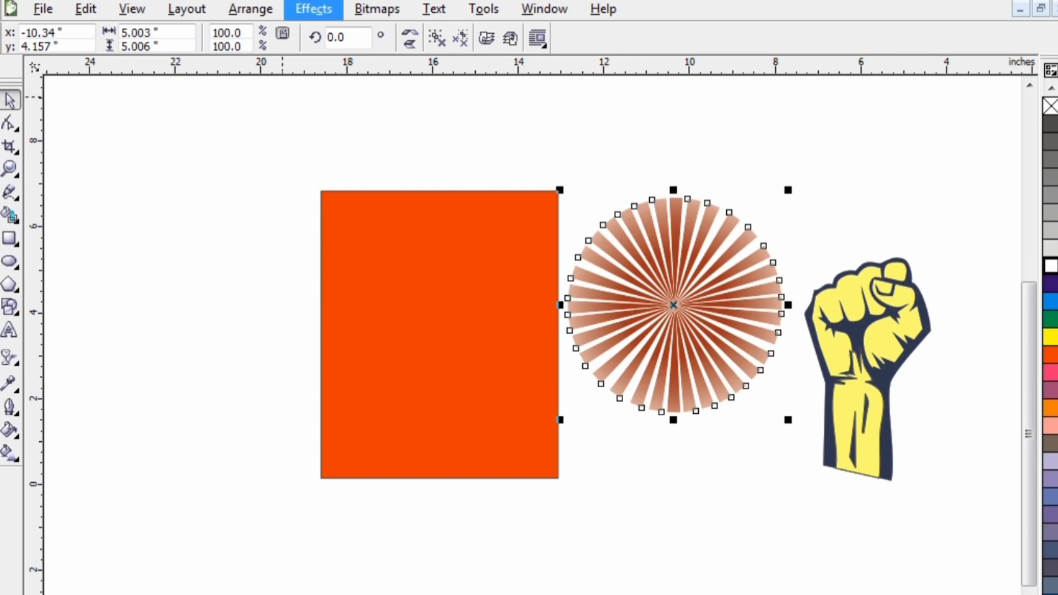
- PowerClip the separated sunburst inside the orange rectangle and toggle Lock Contents To PowerClip
left_click(314, 9)
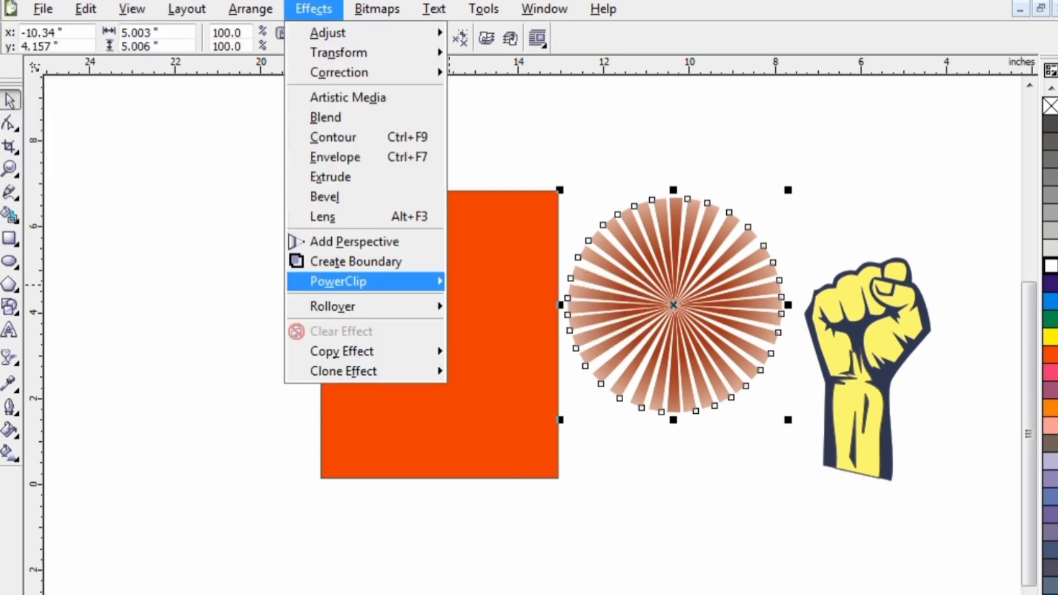
mouse_move(375, 281)
left_click(496, 285)
left_click(443, 295)
right_click(440, 294)
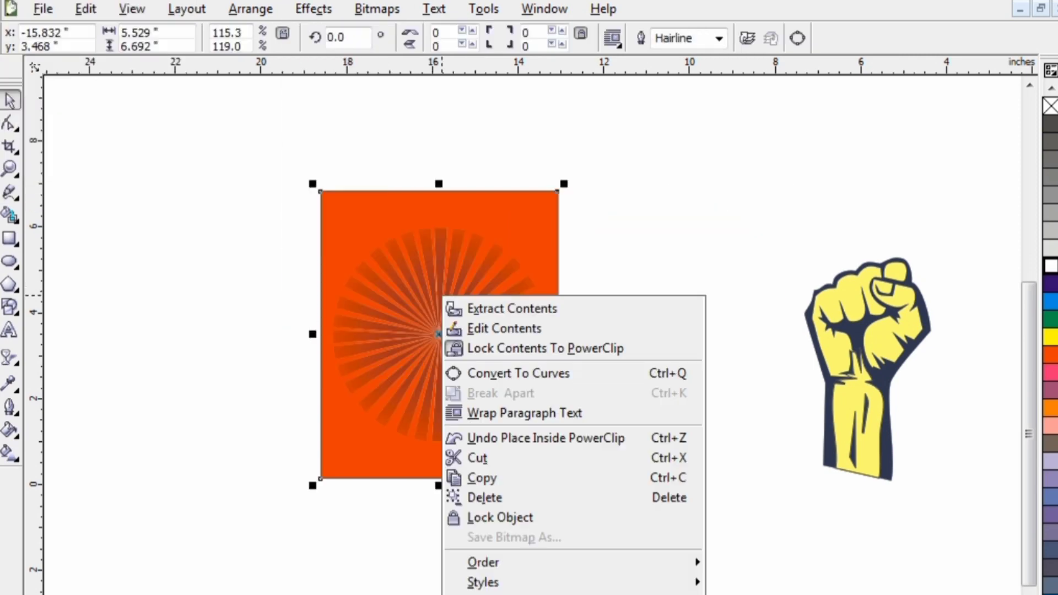
left_click(507, 345)
- PowerClip the grouped fist inside the orange rectangle, in front of the sunburst
left_click(882, 316)
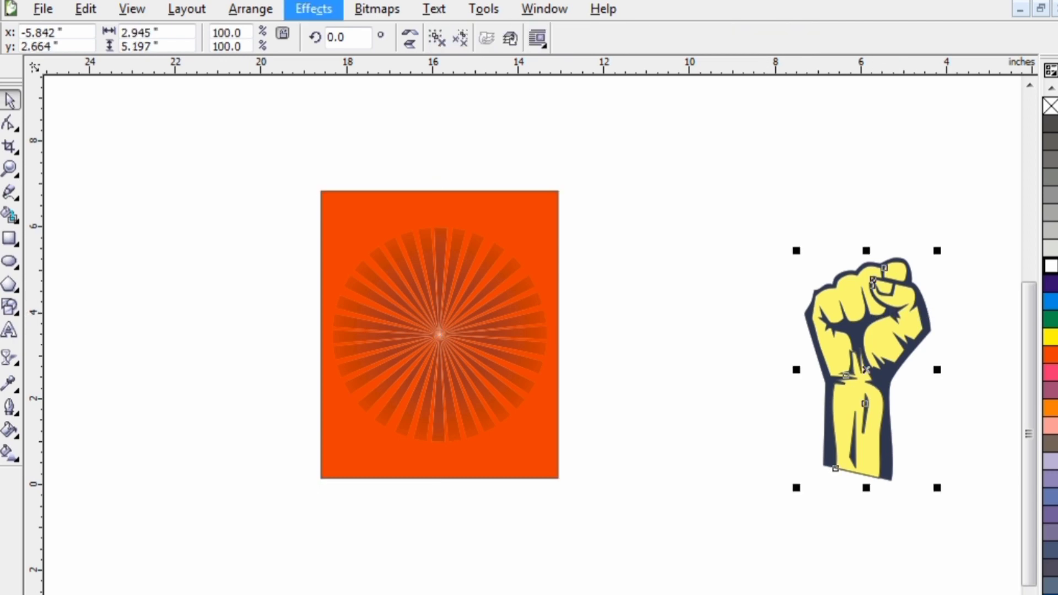
left_click(314, 9)
mouse_move(338, 281)
left_click(503, 284)
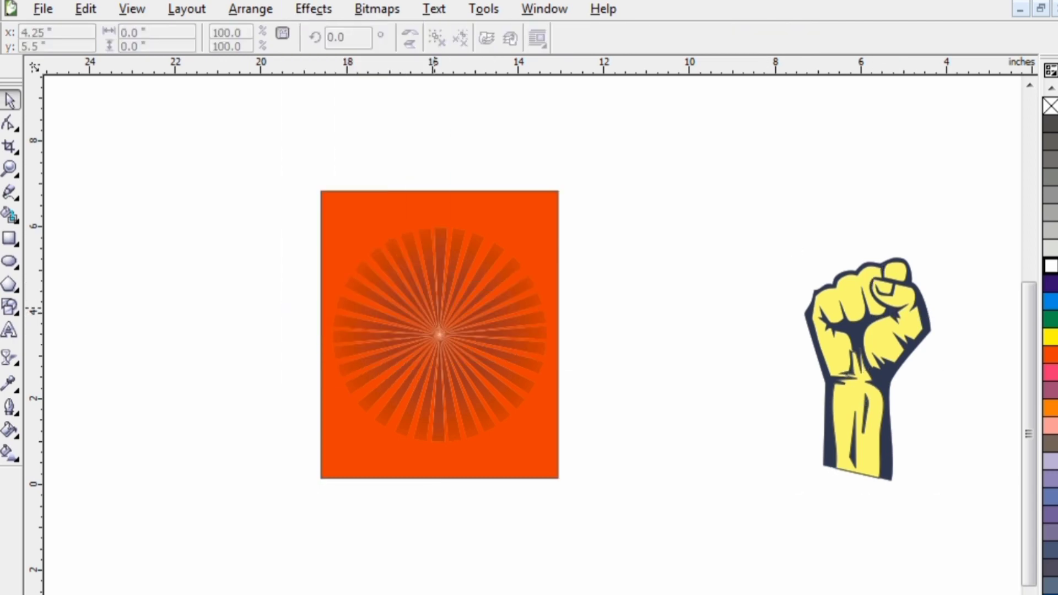
left_click(439, 397)
right_click(435, 399)
left_click(513, 424)
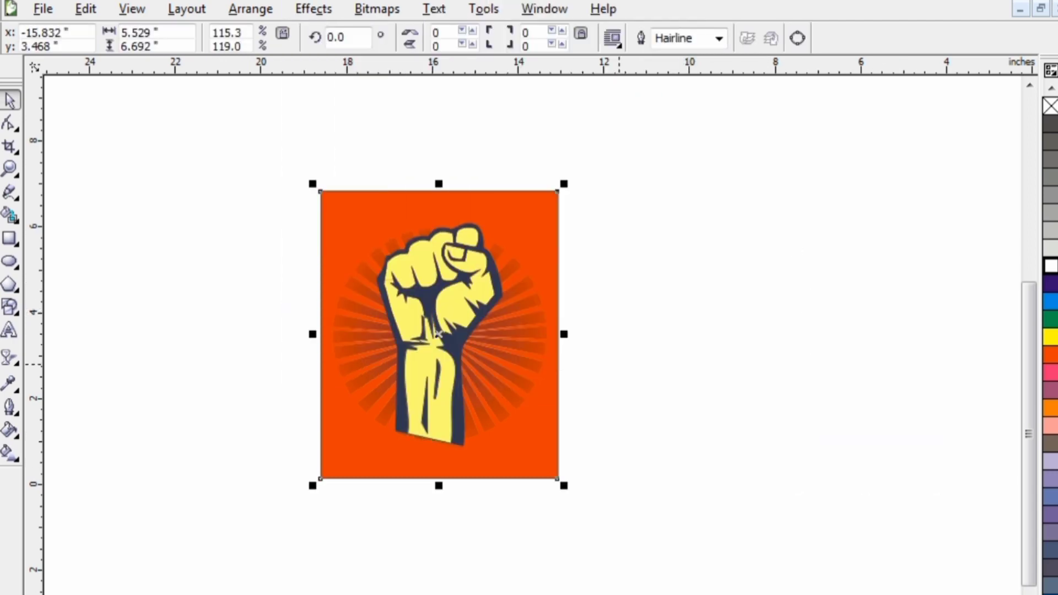
- Open the orange rectangle's PowerClip contents, move the fist and sunburst down about 0.7 inches, centre them horizontally by eye, and finish editing
left_click(514, 294)
right_click(515, 293)
left_click(576, 326)
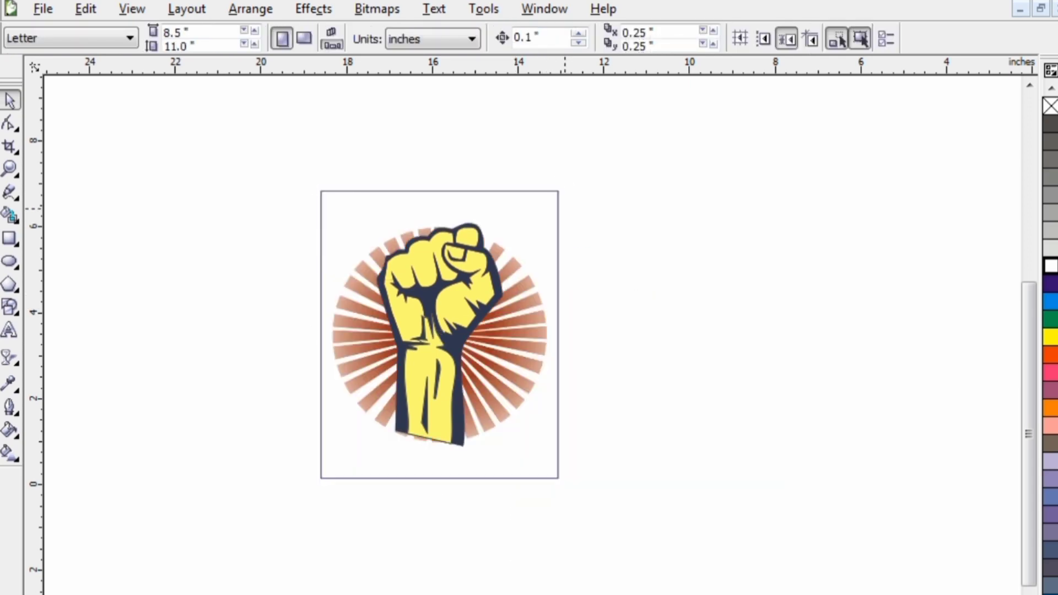
left_click_drag(578, 194, 297, 479)
left_click_drag(457, 384, 454, 416)
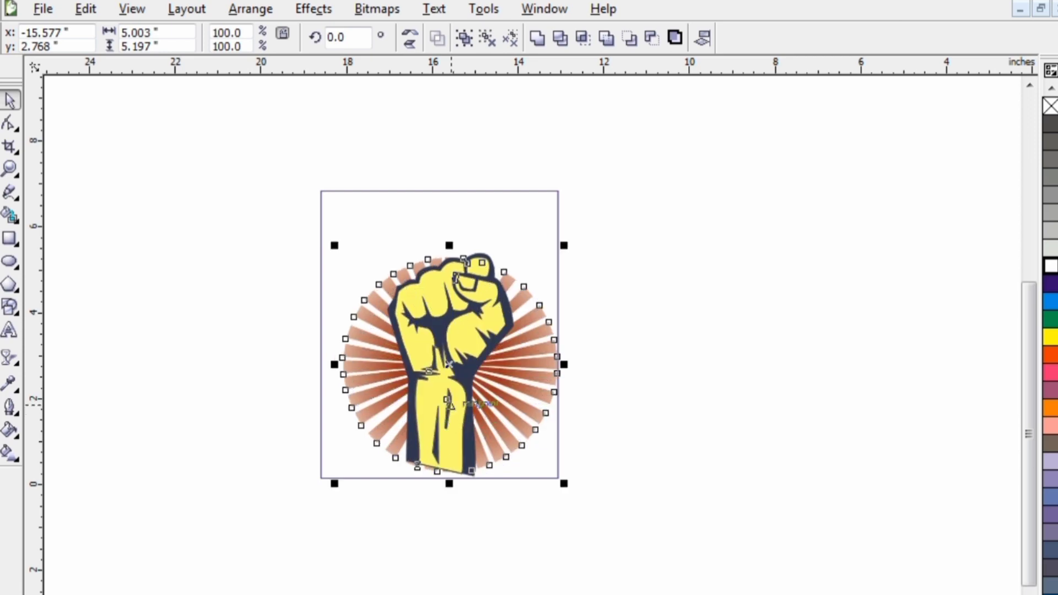
right_click(451, 405)
left_click(409, 405)
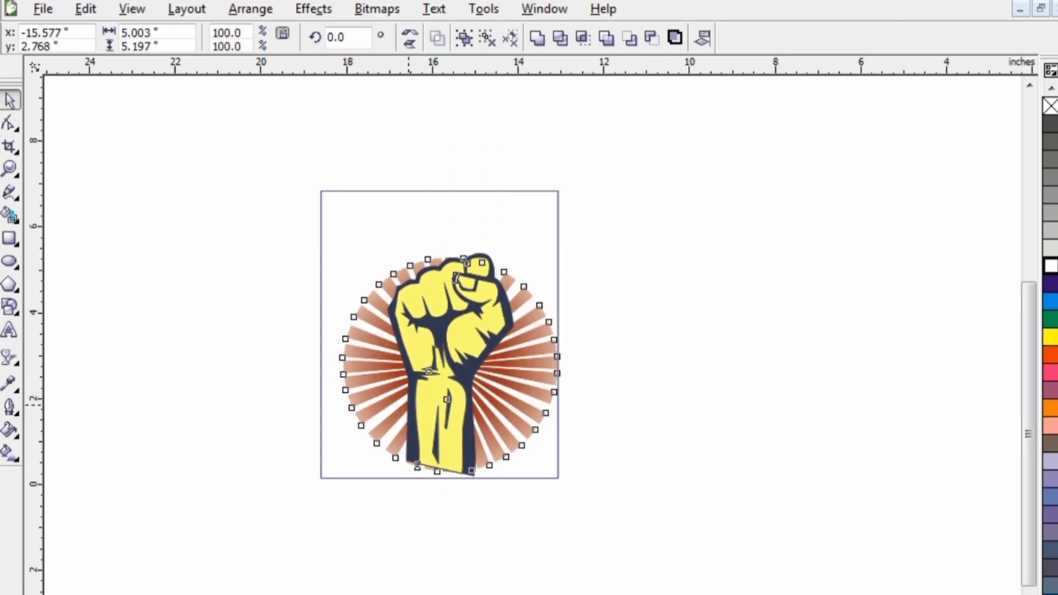
key("Left")
right_click(409, 405)
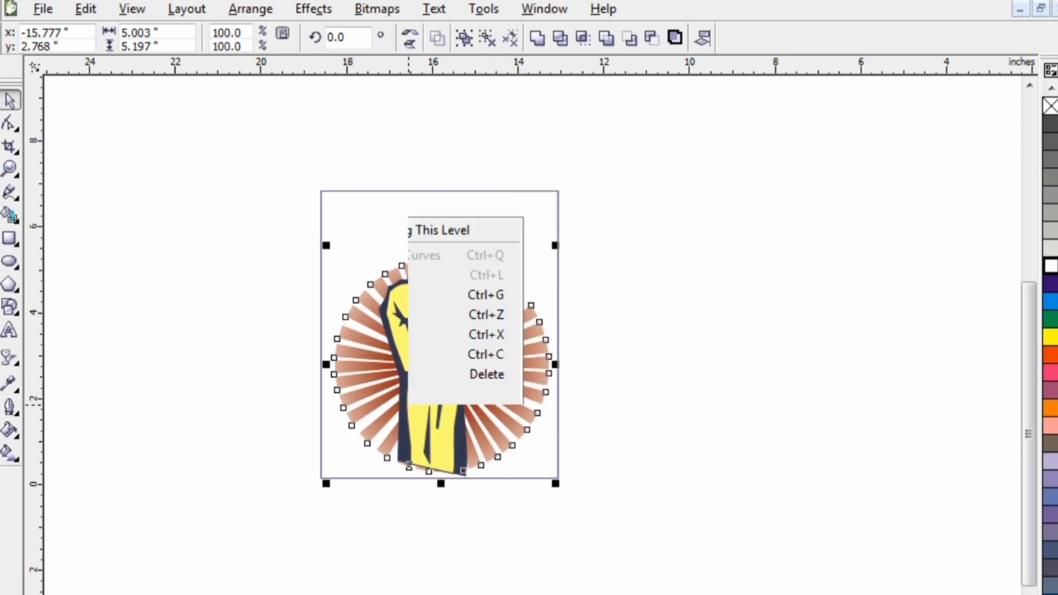
left_click(422, 73)
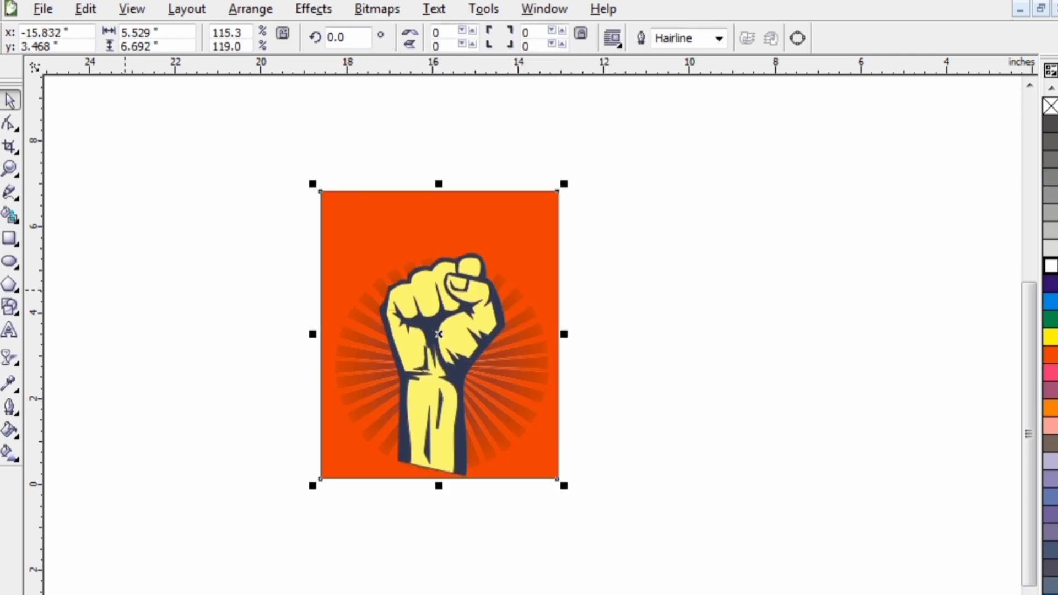
- Add the artistic text "FREEDOM" on the empty area above and to the right of the orange rectangle
left_click(10, 331)
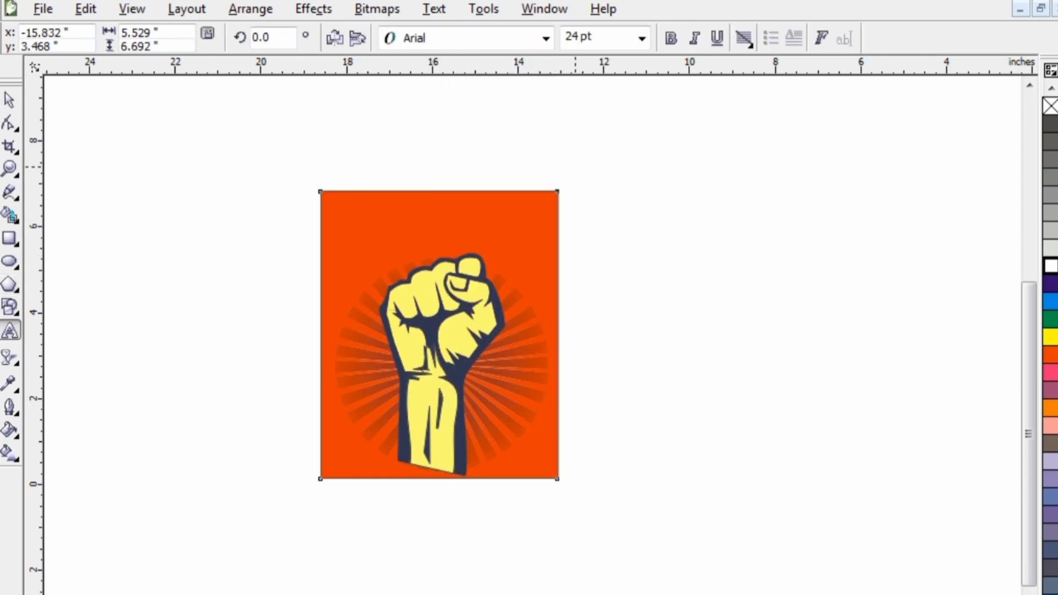
left_click(575, 167)
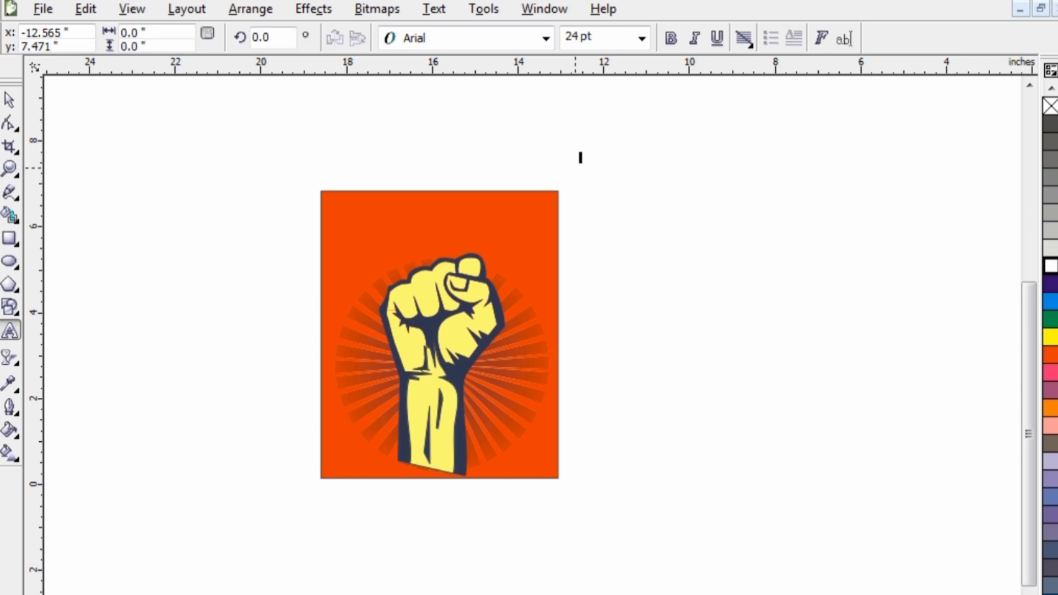
type("FREE")
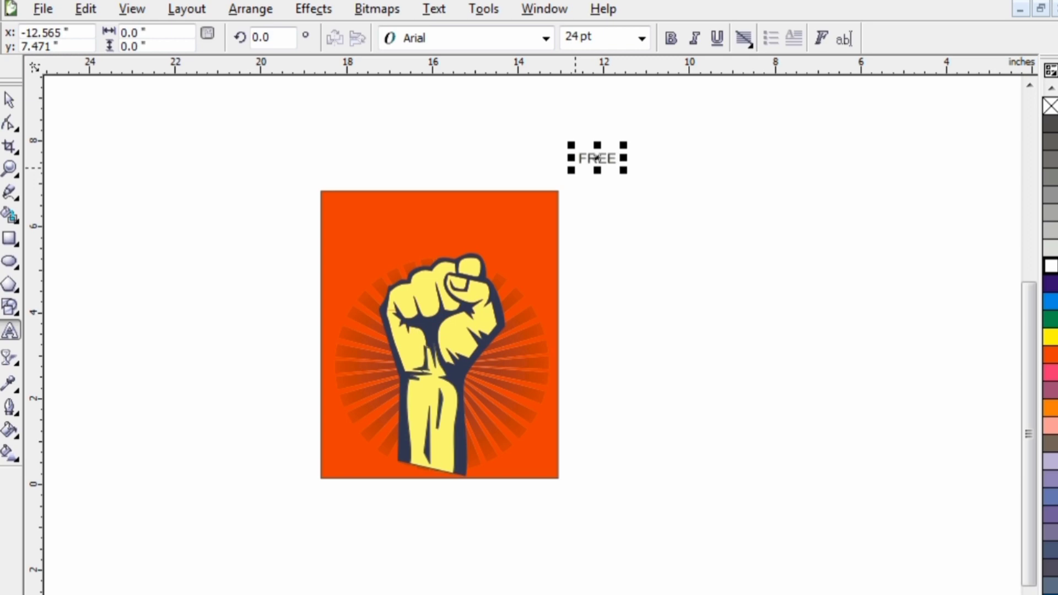
type("DOM")
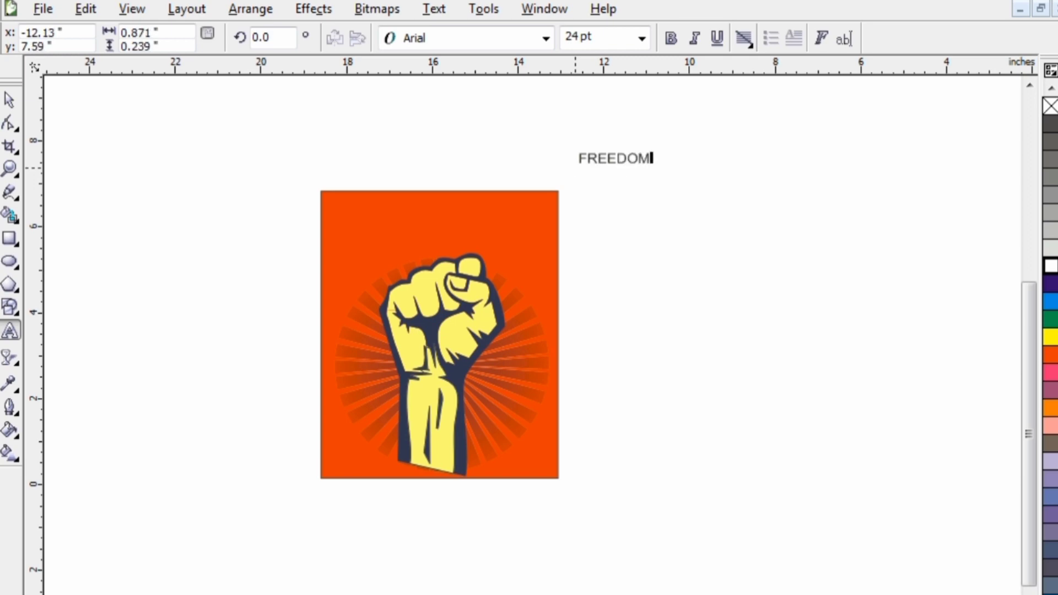
key("ctrl+space")
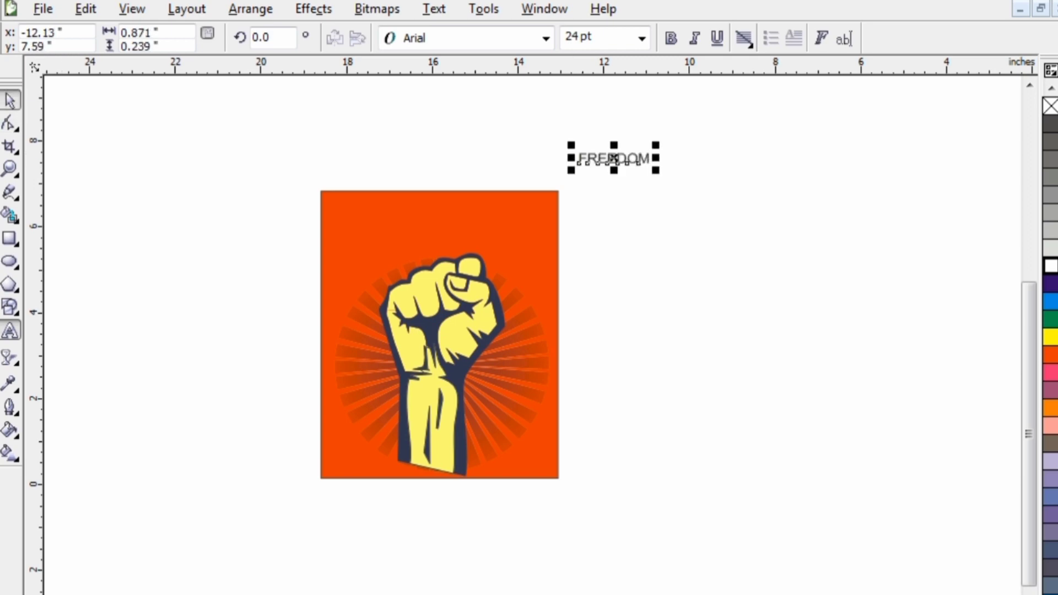
- Enlarge the FREEDOM text proportionally to about 115 pt, roughly 7.9 inches wide
left_click(654, 168)
left_click(650, 163)
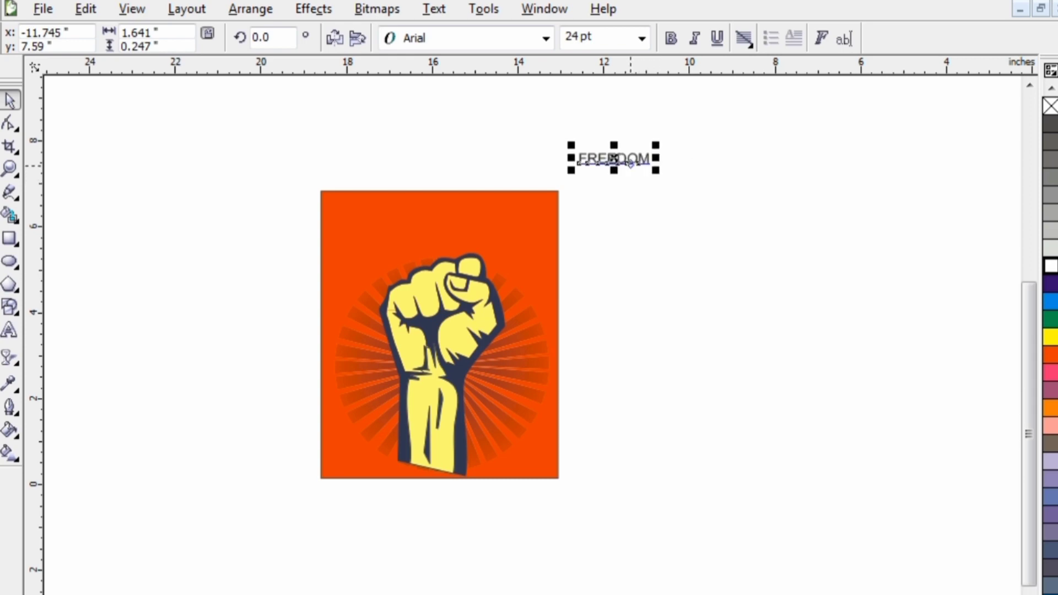
left_click_drag(655, 170, 890, 278)
left_click_drag(891, 204, 923, 211)
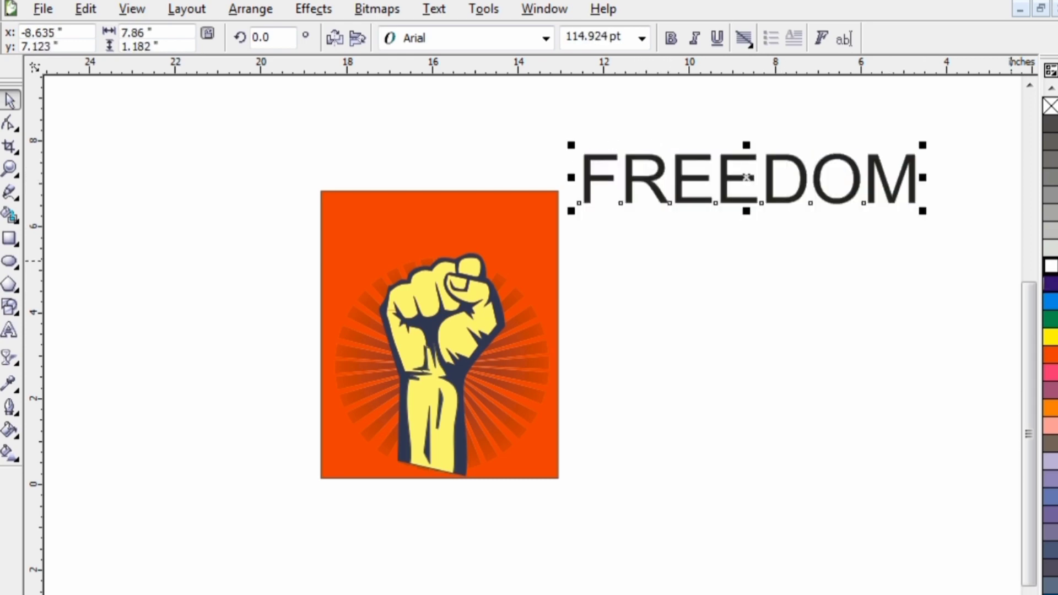
- Try Arial Black on the FREEDOM text, and set its font to BlocSSK
left_click(545, 38)
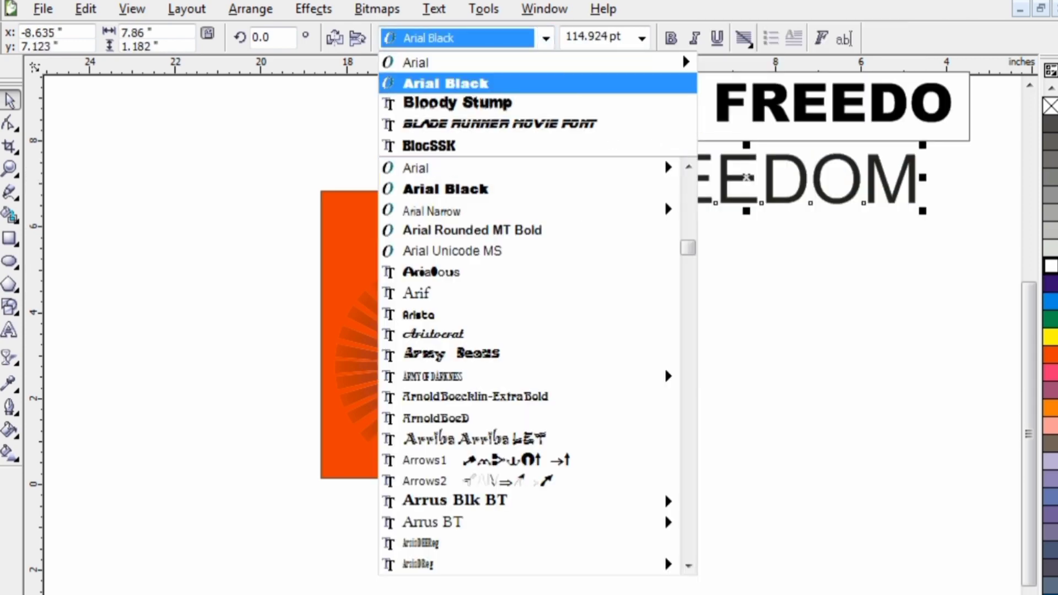
left_click(543, 83)
left_click(546, 38)
mouse_move(543, 84)
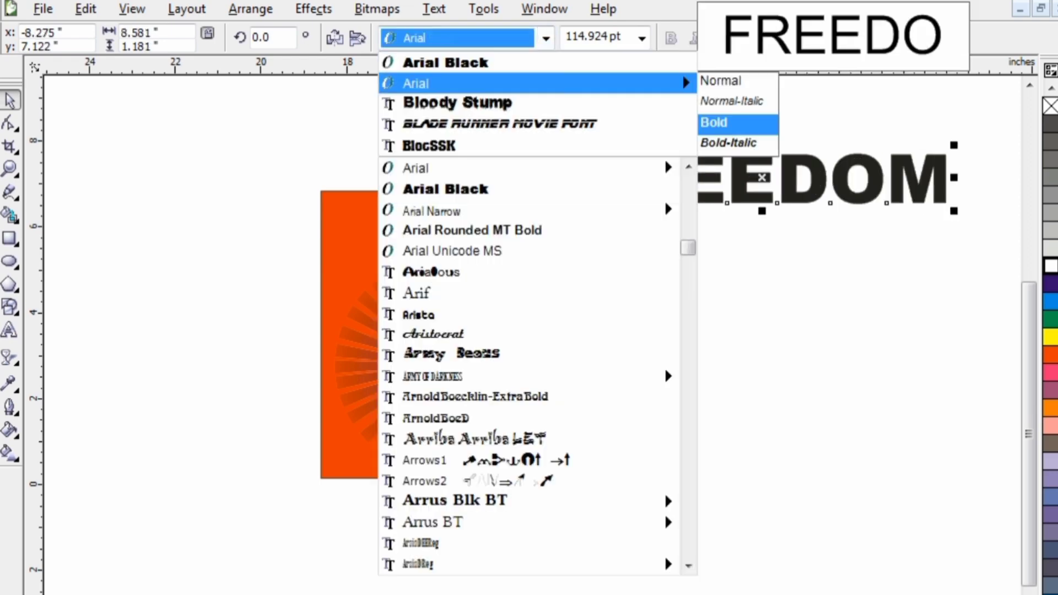
key("Down")
key("Down")
key("Down")
key("Return")
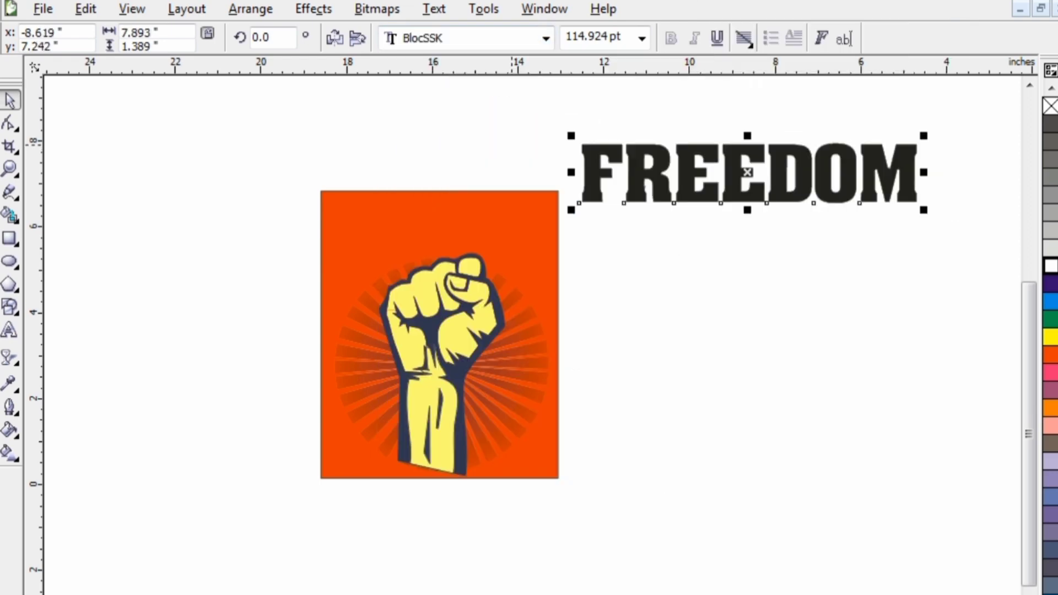
- Shrink the FREEDOM text to about 64 pt and place it above the fist inside the orange rectangle
left_click_drag(924, 136, 777, 162)
left_click_drag(674, 186, 441, 220)
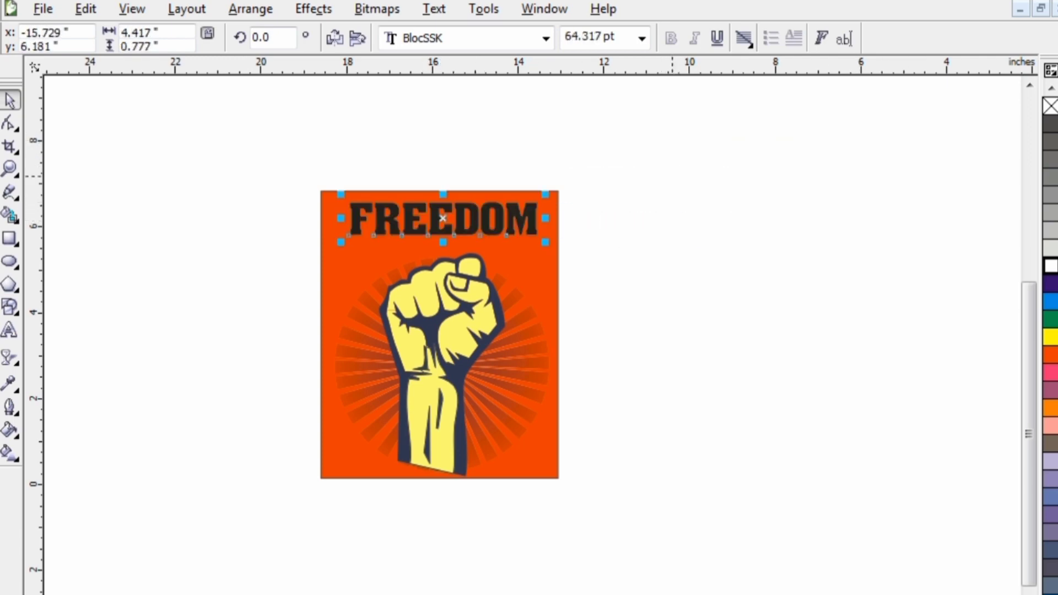
- Try removing the fill from the FREEDOM text and undo the change
left_click(1051, 105)
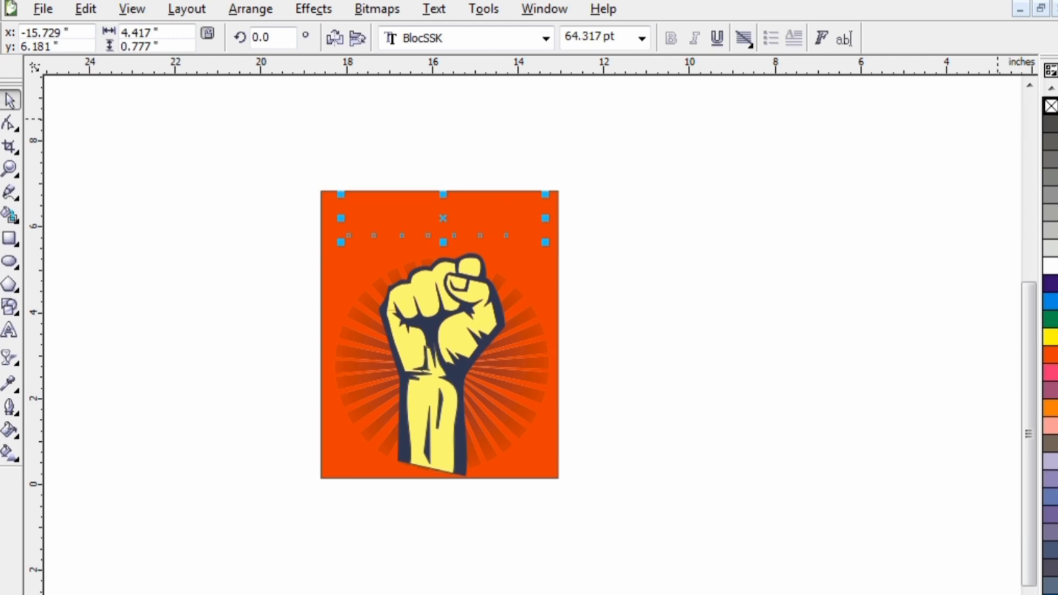
key("z")
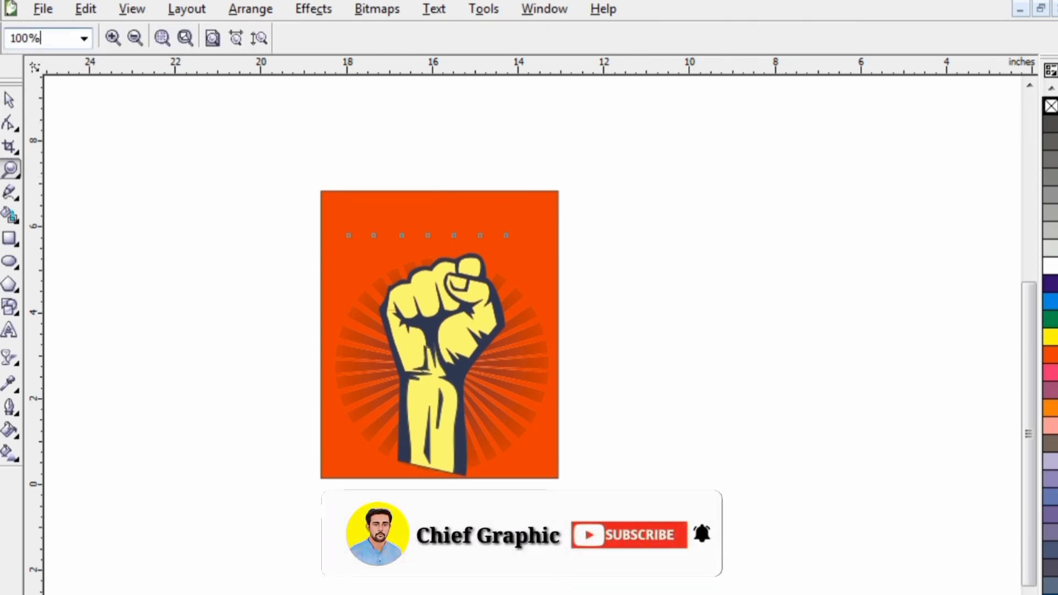
left_click(10, 99)
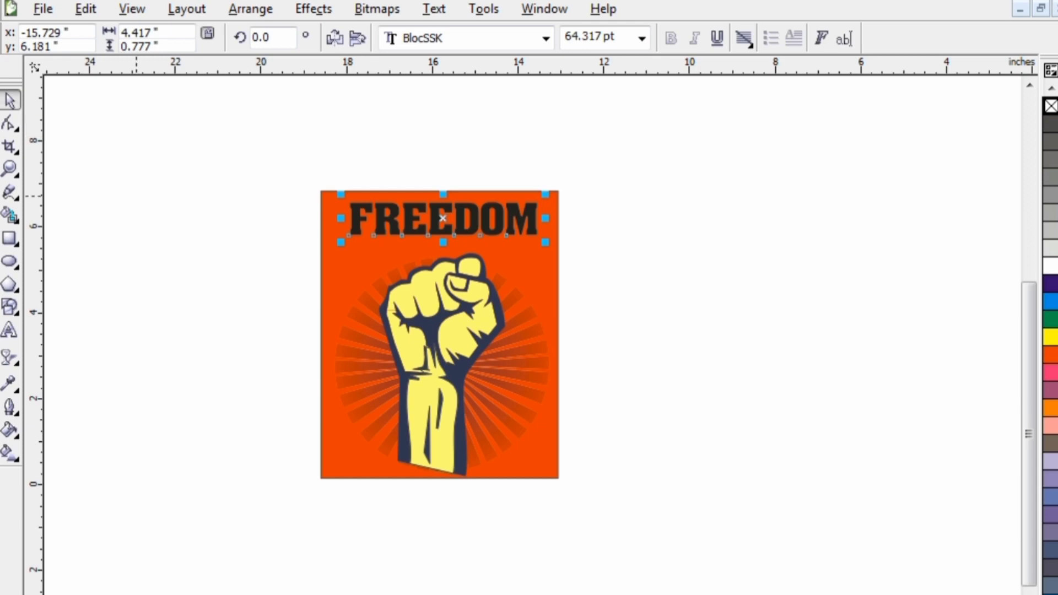
- Fill the FREEDOM text with white and clear the selection
left_click(1051, 267)
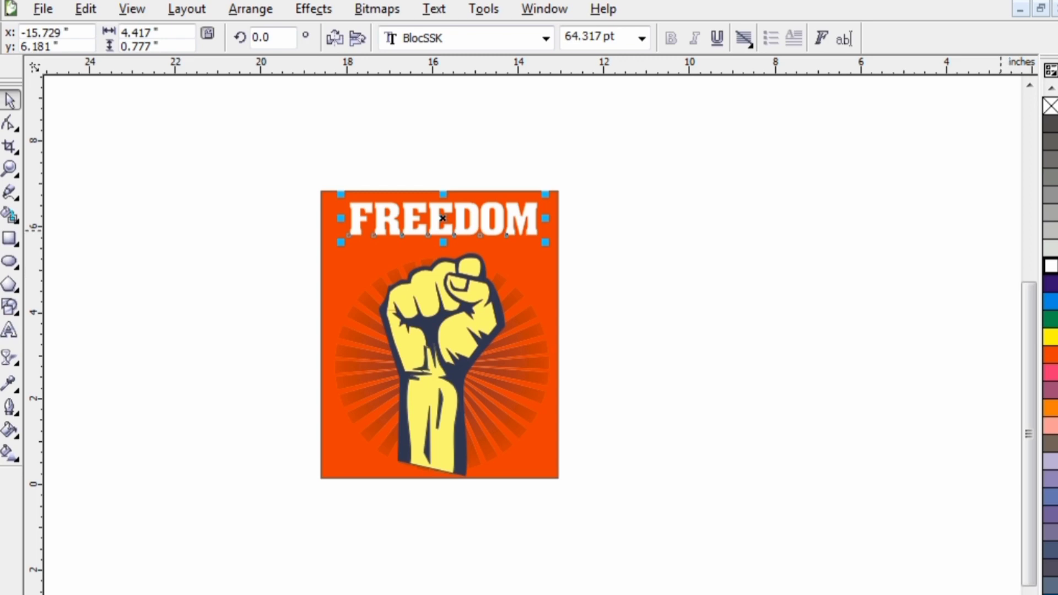
left_click(662, 259)
left_click(395, 224)
left_click(571, 210)
- Select the whole poster with its FREEDOM text and move it about 0.95 inches right and 0.24 inches down
left_click_drag(568, 173, 284, 498)
right_click(432, 378)
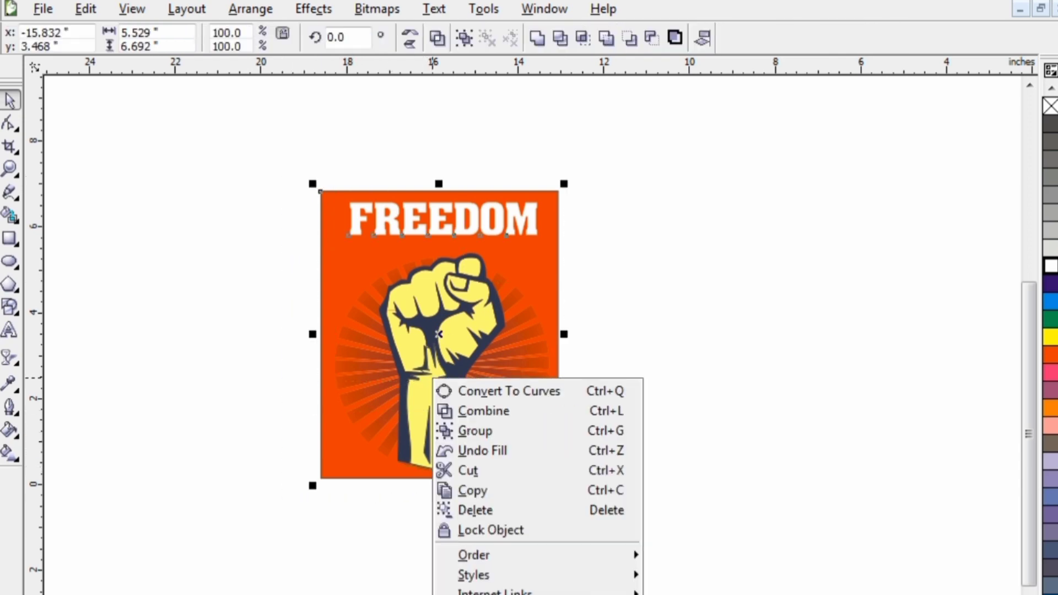
key("Escape")
left_click_drag(440, 348, 482, 358)
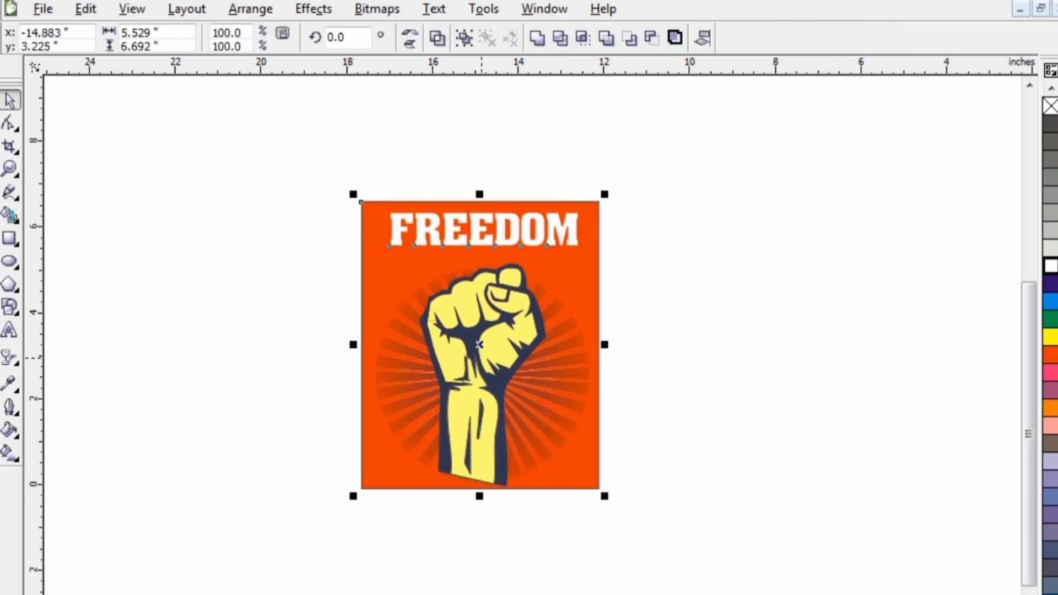